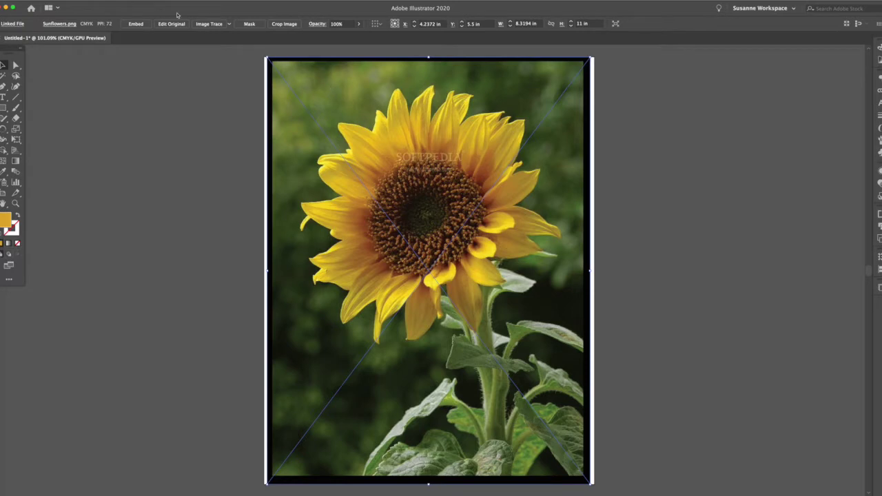
Open the Effect Gallery for the placed sunflower image and enlarge its preview to 300%
{"action": "left_click", "coordinate": [128, 1]}
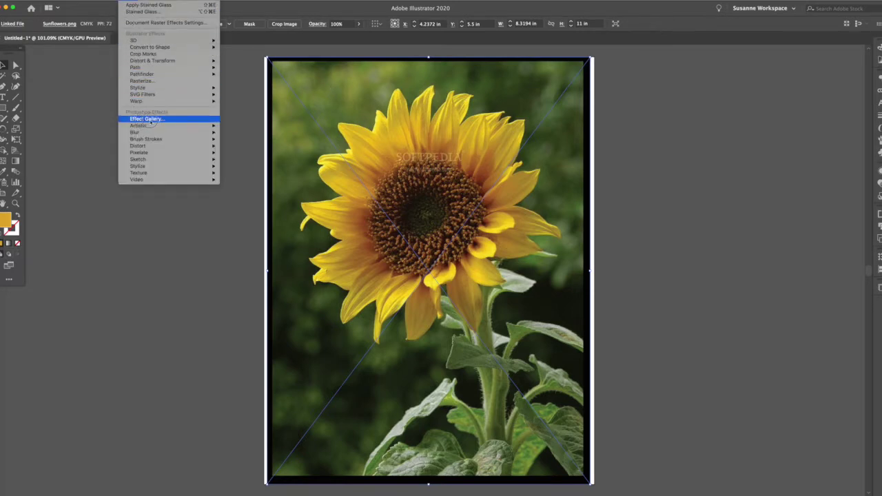
{"action": "mouse_move", "coordinate": [149, 126]}
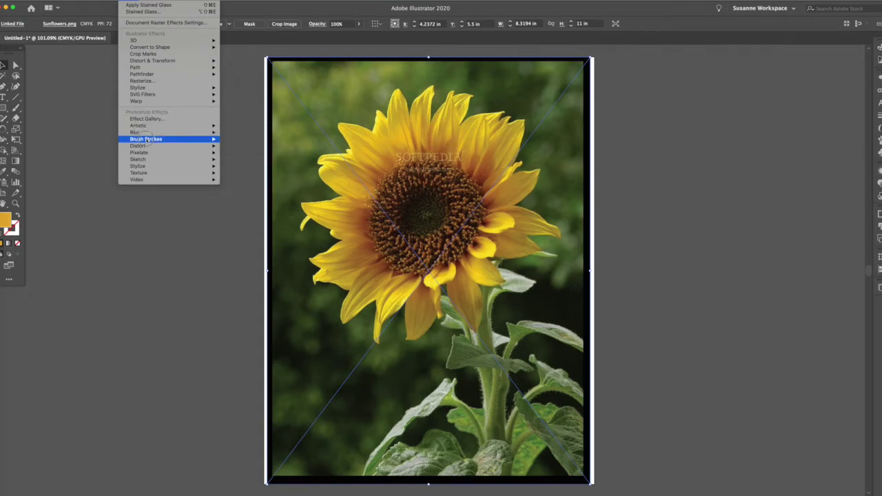
{"action": "mouse_move", "coordinate": [147, 147]}
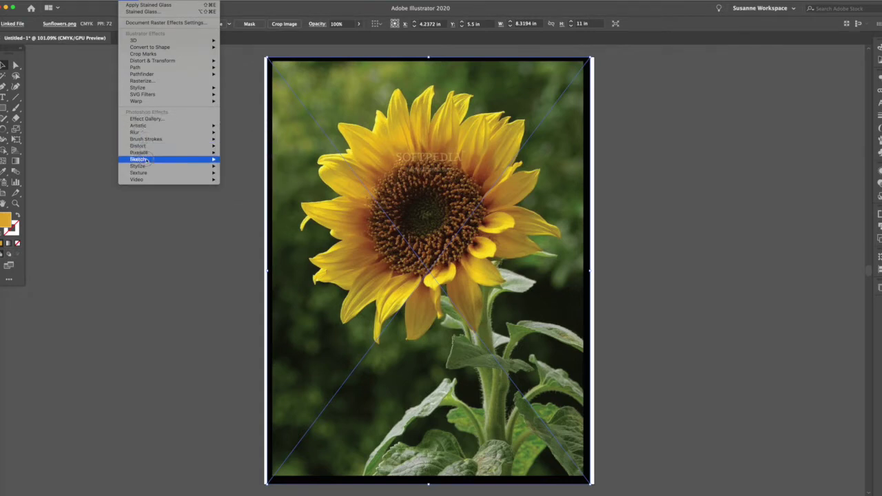
{"action": "mouse_move", "coordinate": [141, 167]}
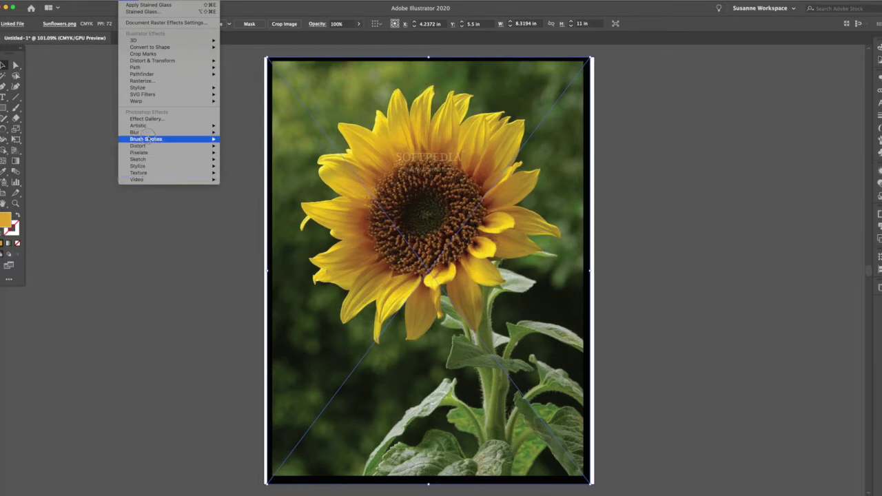
{"action": "left_click", "coordinate": [174, 121]}
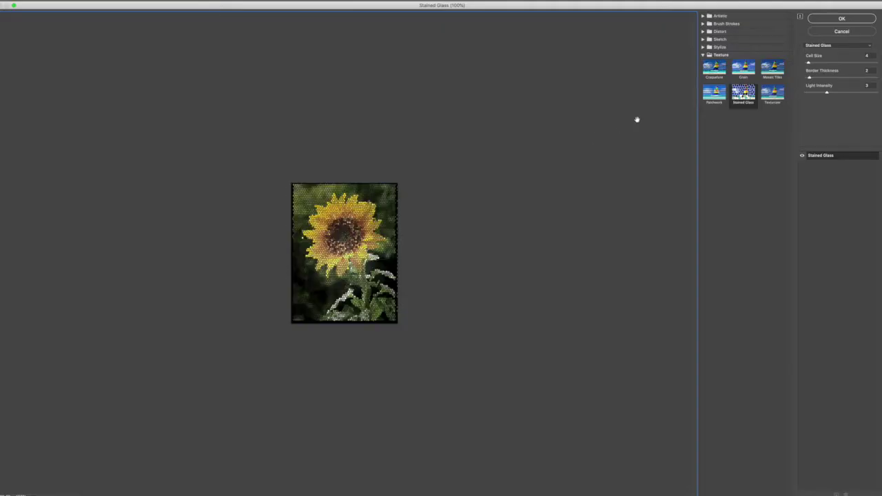
{"action": "left_click", "coordinate": [21, 493]}
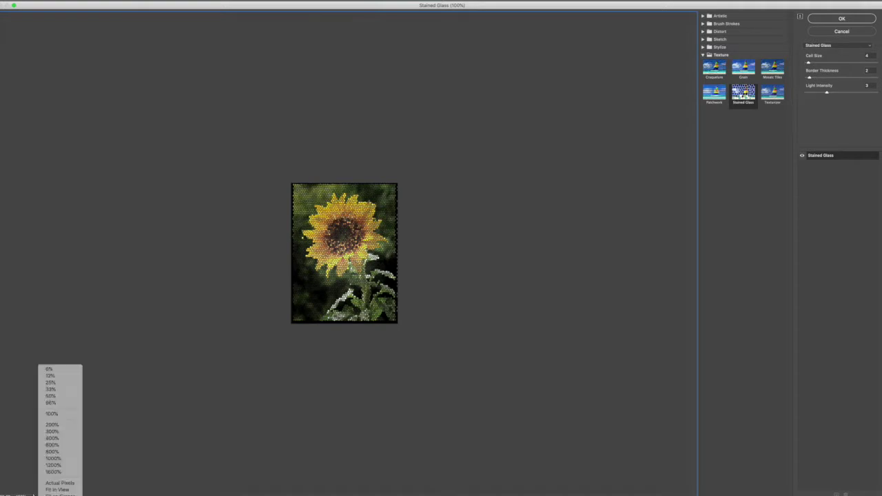
{"action": "left_click", "coordinate": [46, 435]}
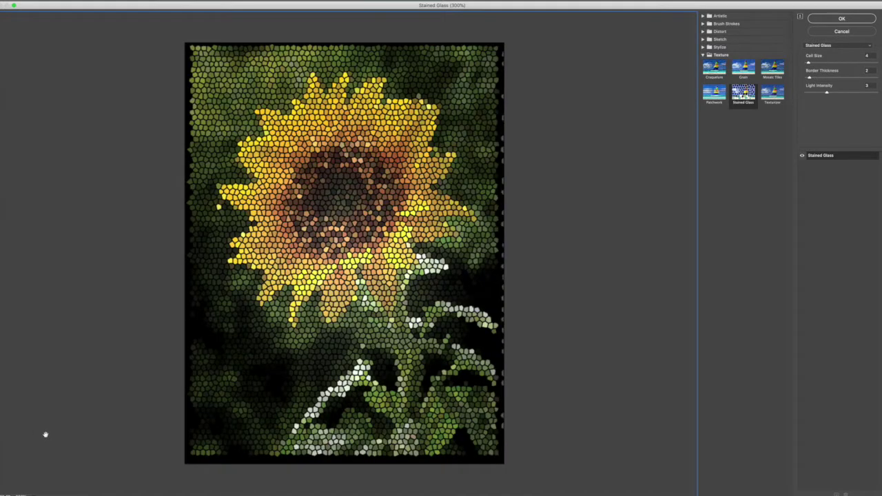
Try the Artistic effects Colored Pencil and Cutout on the sunflower, lowering Cutout's number of levels
{"action": "left_click", "coordinate": [703, 55]}
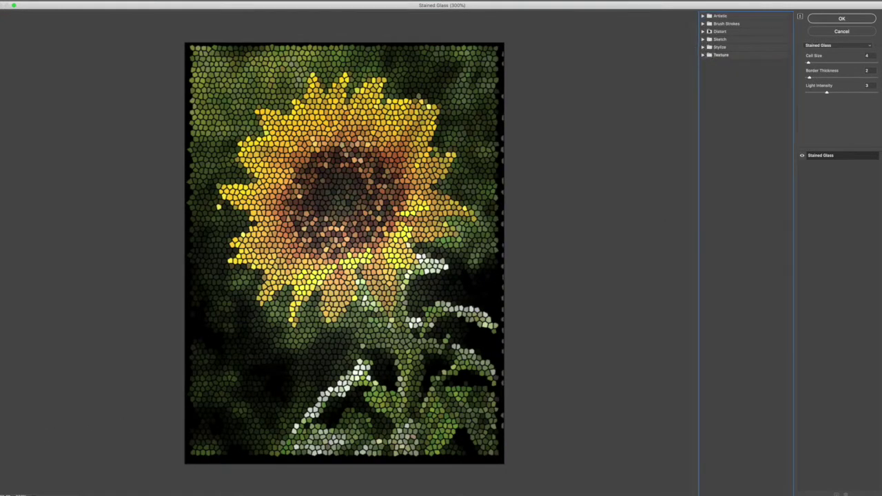
{"action": "left_click", "coordinate": [703, 15]}
{"action": "left_click", "coordinate": [714, 29]}
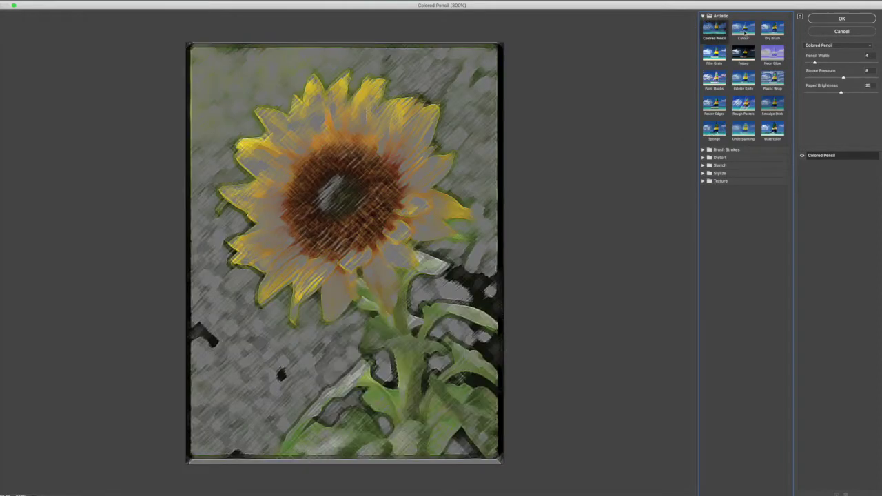
{"action": "left_click", "coordinate": [744, 32]}
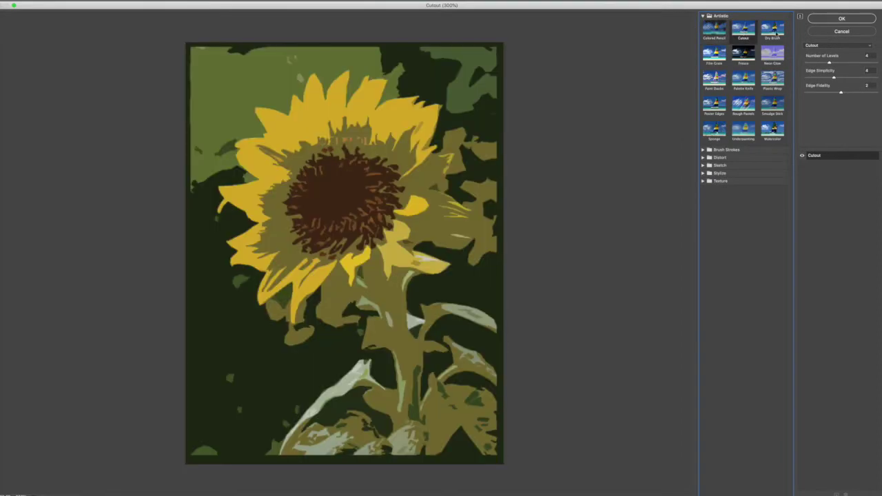
{"action": "left_click_drag", "start_coordinate": [829, 62], "coordinate": [810, 78]}
Try the Artistic effects Neon Glow, Fresco and Film Grain, raising the grain amount of Film Grain
{"action": "left_click", "coordinate": [773, 53]}
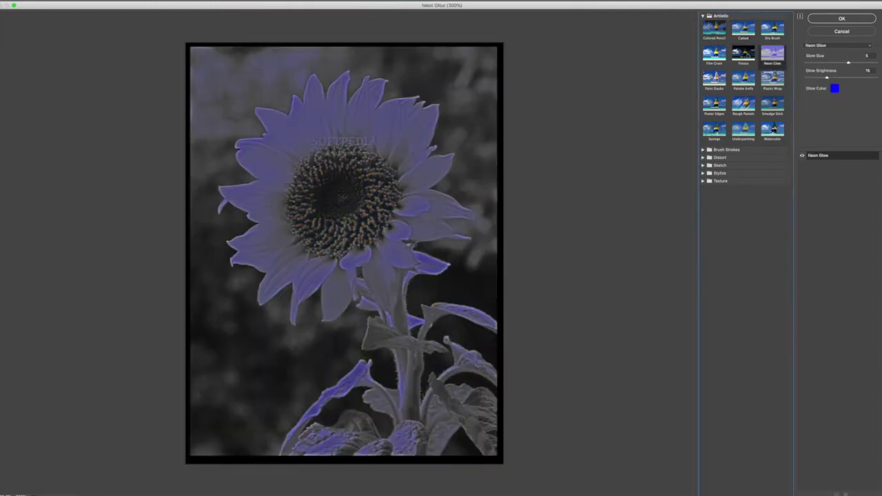
{"action": "left_click", "coordinate": [743, 54]}
{"action": "left_click", "coordinate": [724, 59]}
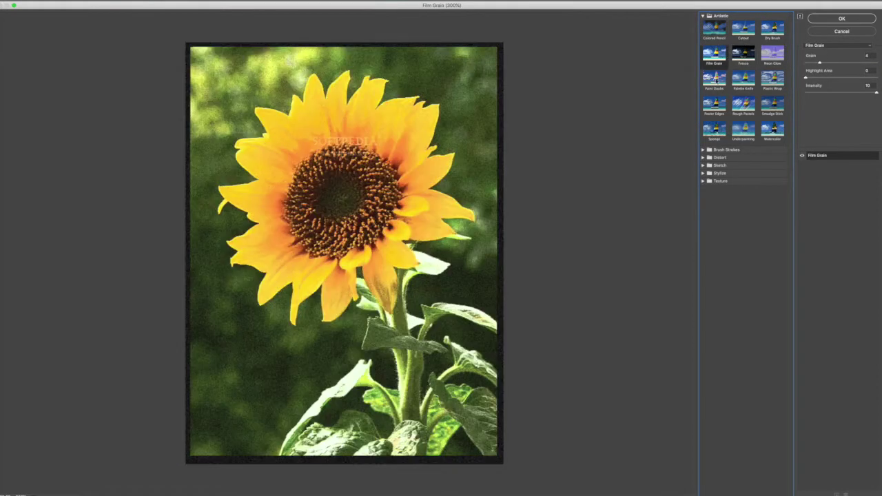
{"action": "left_click_drag", "start_coordinate": [820, 62], "coordinate": [858, 62]}
Try Paint Daubs with a larger brush size and sharpness 25, plus the Underpainting and Watercolor effects
{"action": "left_click", "coordinate": [714, 77]}
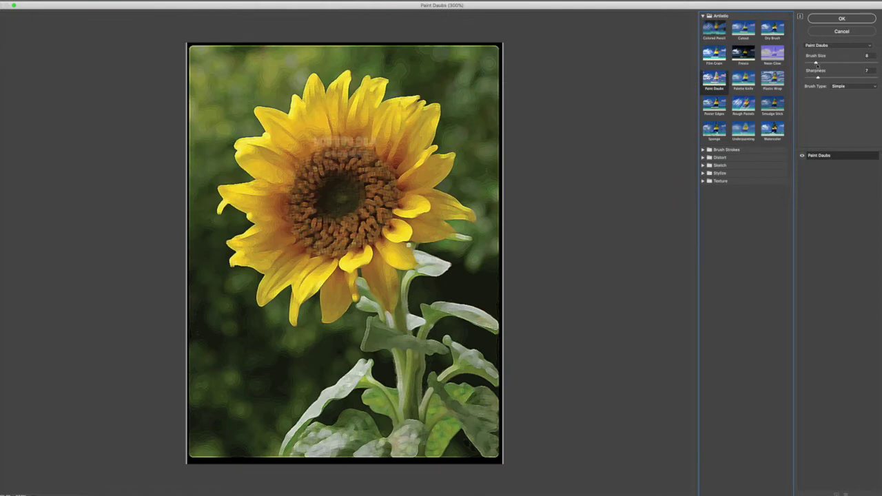
{"action": "mouse_move", "coordinate": [816, 63]}
{"action": "left_mouse_down"}
{"action": "mouse_move", "coordinate": [850, 78]}
{"action": "mouse_move", "coordinate": [830, 63]}
{"action": "left_mouse_up"}
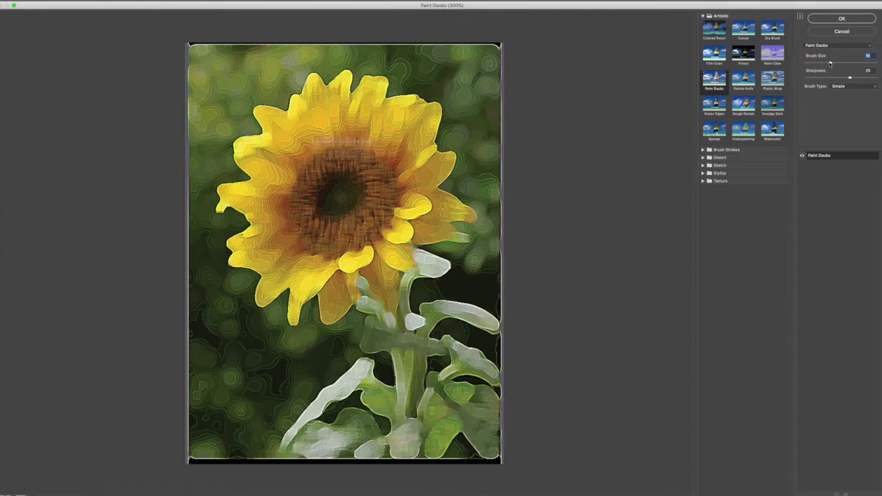
{"action": "left_click", "coordinate": [743, 128]}
{"action": "left_click", "coordinate": [771, 129]}
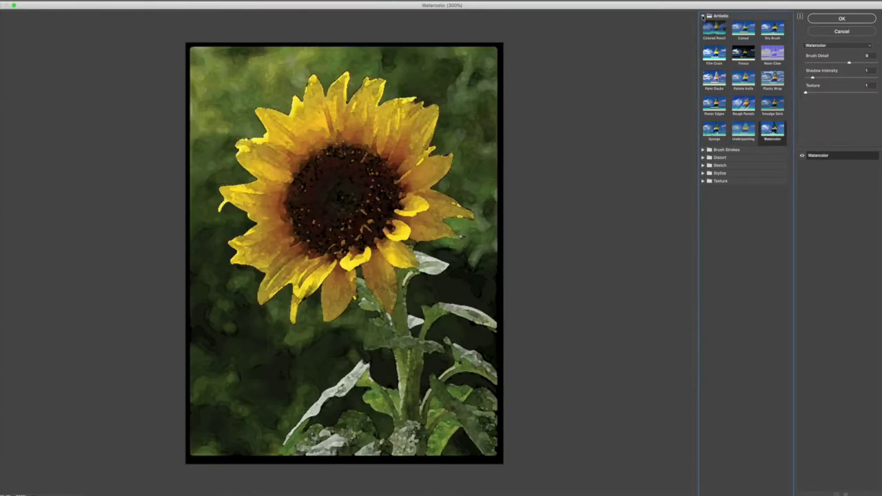
Try the Brush Strokes effects in turn: Accented Edges, Angled Strokes, Crosshatch, Spatter, Ink Outlines, Dark Strokes, Sprayed Strokes and Sumi-e
{"action": "left_click", "coordinate": [703, 16]}
{"action": "left_click", "coordinate": [702, 24]}
{"action": "left_click", "coordinate": [714, 37]}
{"action": "left_click", "coordinate": [744, 37]}
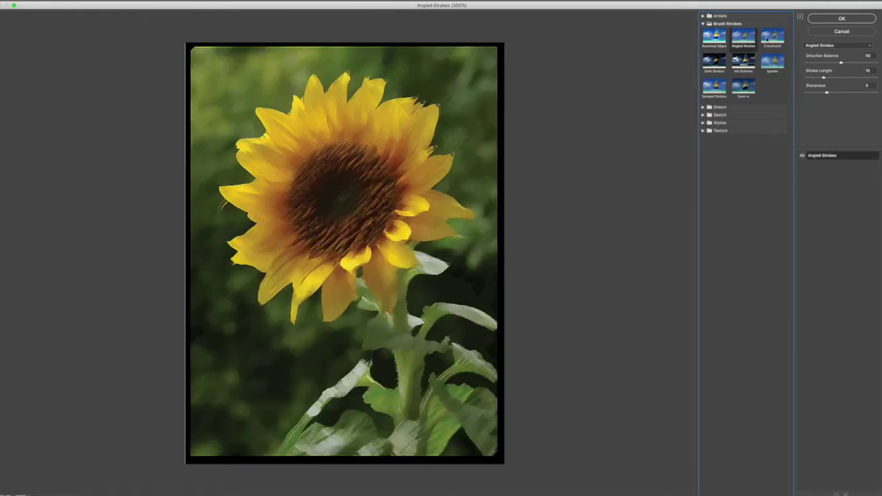
{"action": "left_click", "coordinate": [770, 39]}
{"action": "left_click", "coordinate": [772, 62]}
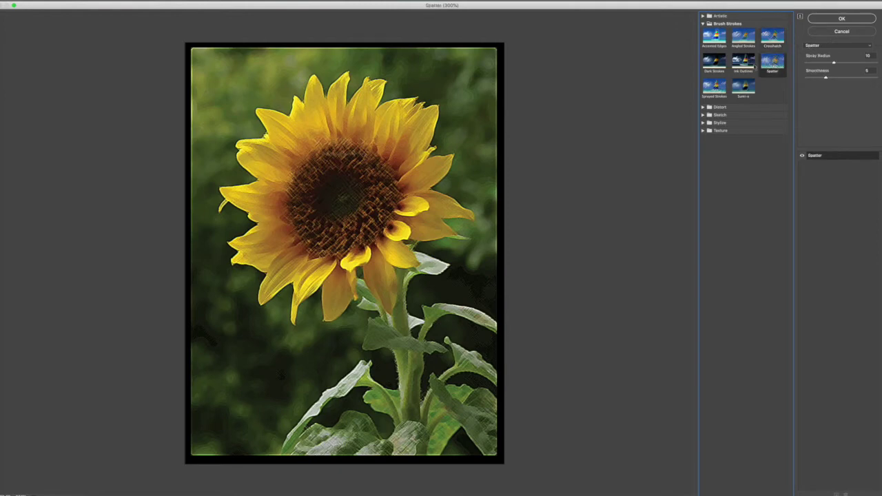
{"action": "left_click", "coordinate": [745, 64]}
{"action": "left_click", "coordinate": [715, 64]}
{"action": "left_click", "coordinate": [713, 87]}
{"action": "left_click", "coordinate": [744, 88]}
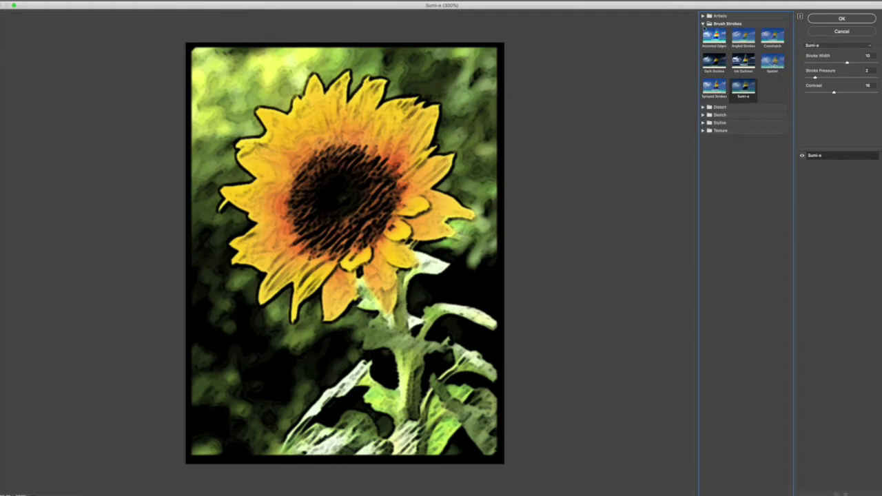
Try the Distort effects Diffuse Glow, Glass and Ocean Ripple on the sunflower image
{"action": "left_click", "coordinate": [704, 23]}
{"action": "left_click", "coordinate": [703, 31]}
{"action": "left_click", "coordinate": [714, 44]}
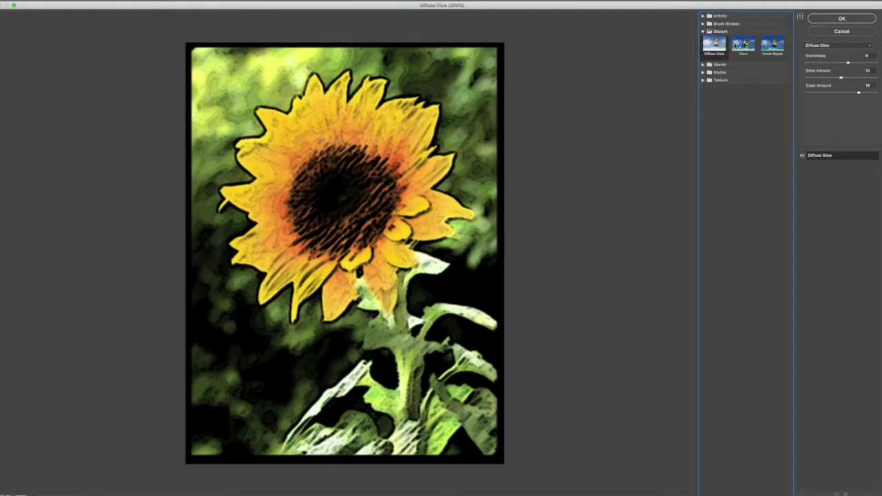
{"action": "left_click", "coordinate": [736, 45]}
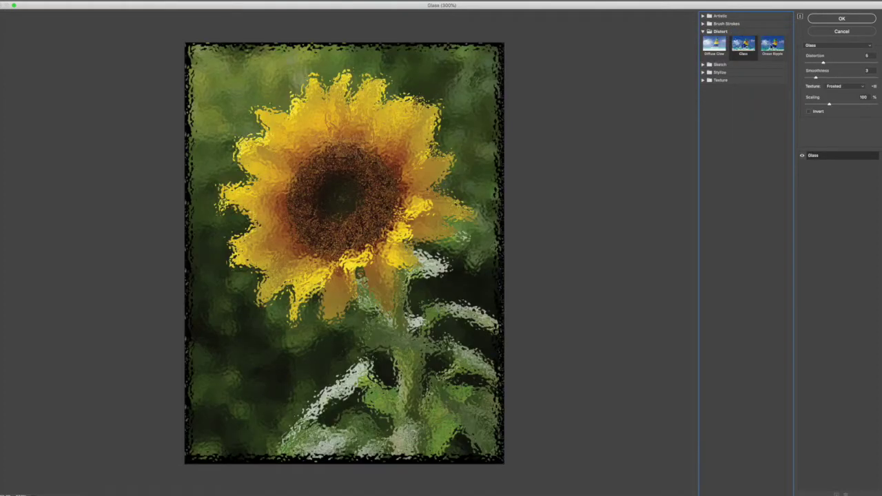
{"action": "left_click", "coordinate": [772, 45]}
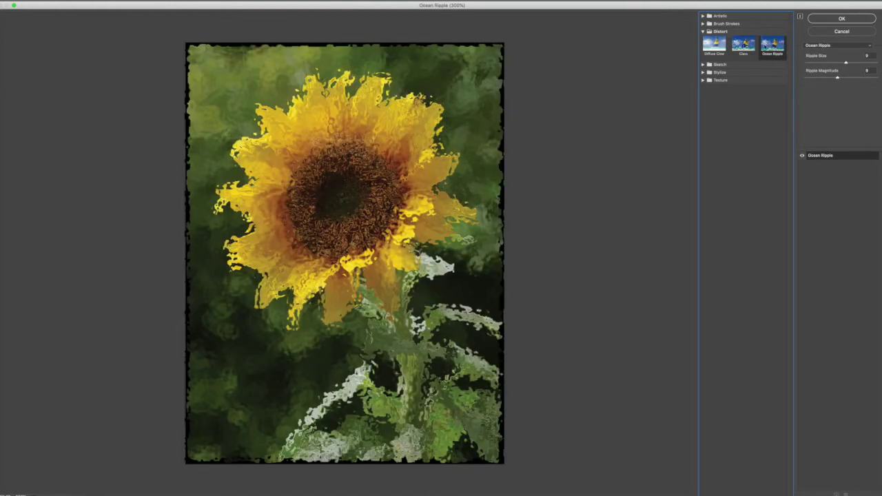
Apply the Graphic Pen effect from the Sketch category to the sunflower image, after trying Bas Relief
{"action": "left_click", "coordinate": [704, 31]}
{"action": "left_click", "coordinate": [703, 39]}
{"action": "left_click", "coordinate": [714, 51]}
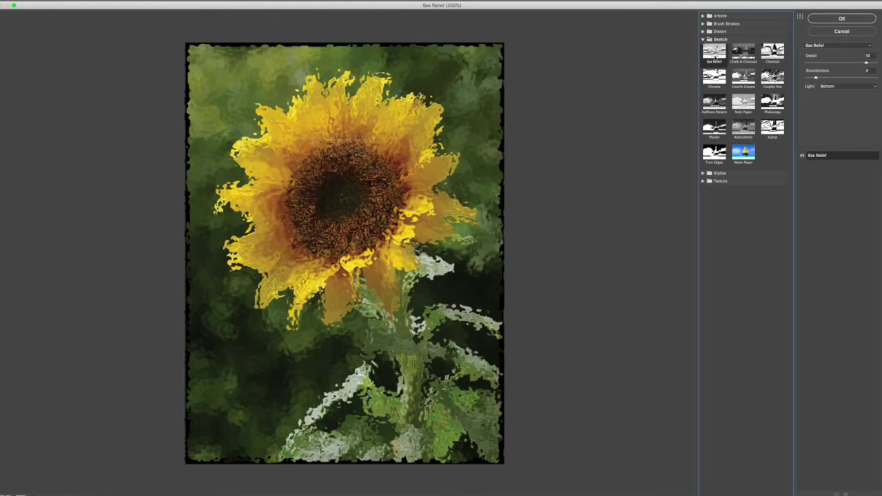
{"action": "left_click", "coordinate": [772, 76]}
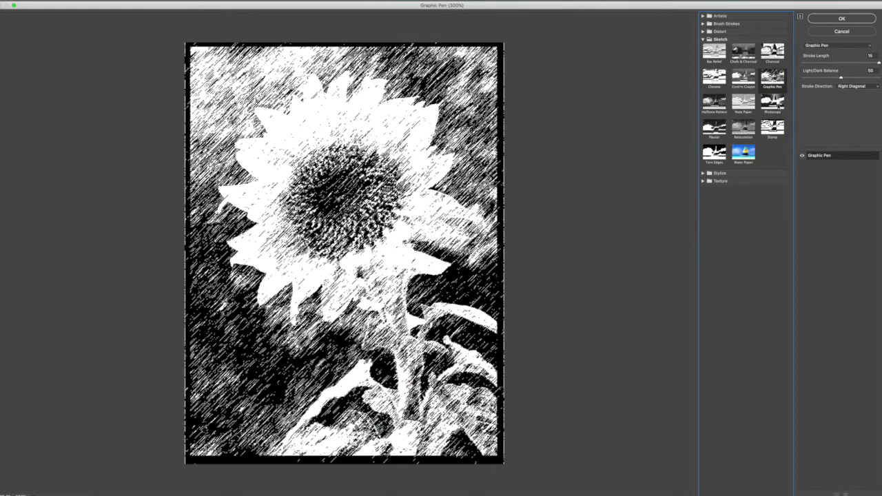
{"action": "left_click", "coordinate": [835, 19]}
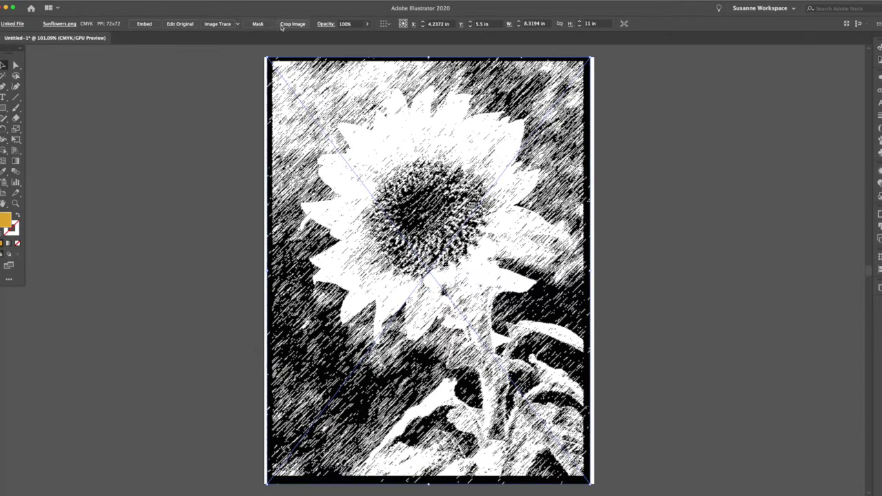
Trace the sunflower image with the [Default] Image Trace preset and open the detailed tracing settings
{"action": "left_click", "coordinate": [238, 24]}
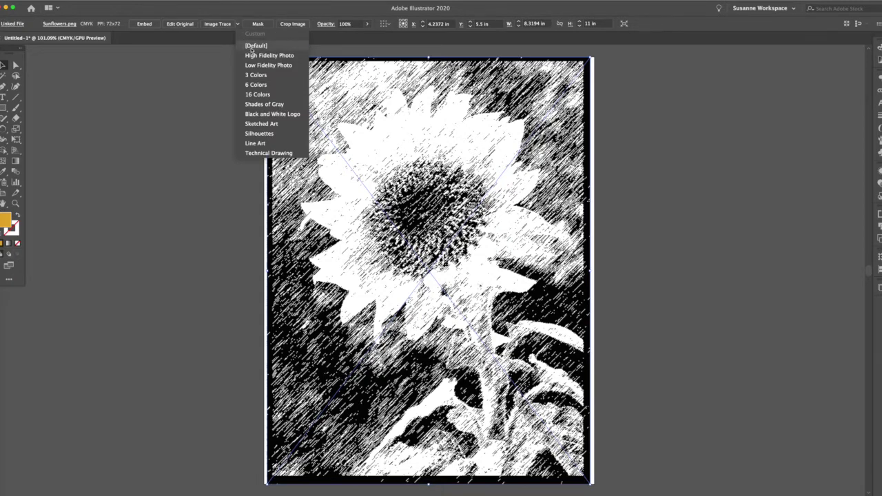
{"action": "left_click", "coordinate": [253, 48]}
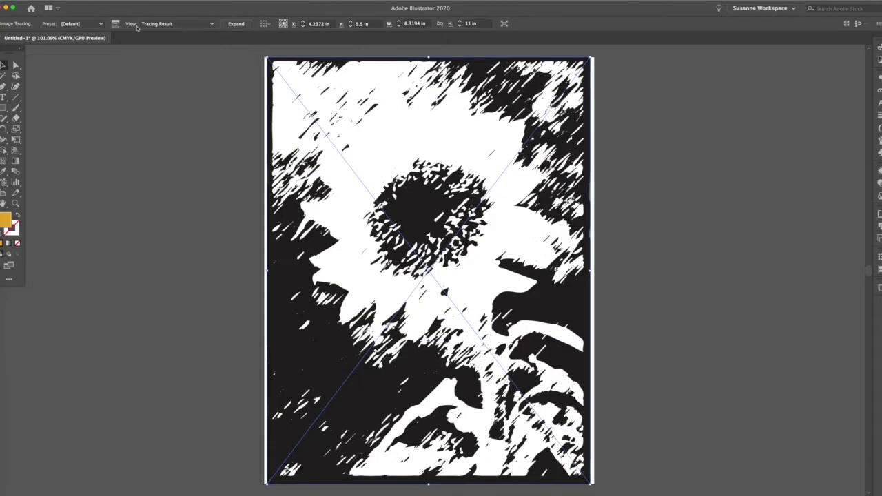
{"action": "left_click", "coordinate": [116, 24]}
Try the Sketched Art and Silhouettes presets on the traced sunflower
{"action": "left_click", "coordinate": [201, 131]}
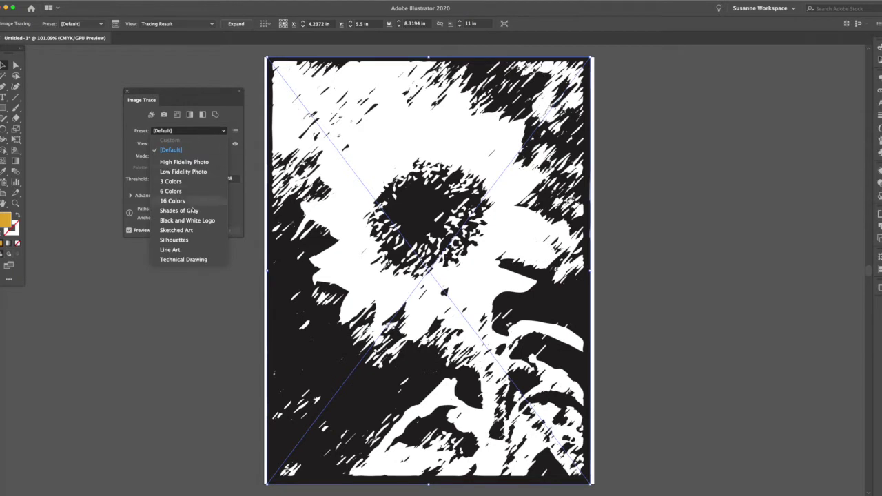
{"action": "left_click", "coordinate": [184, 233]}
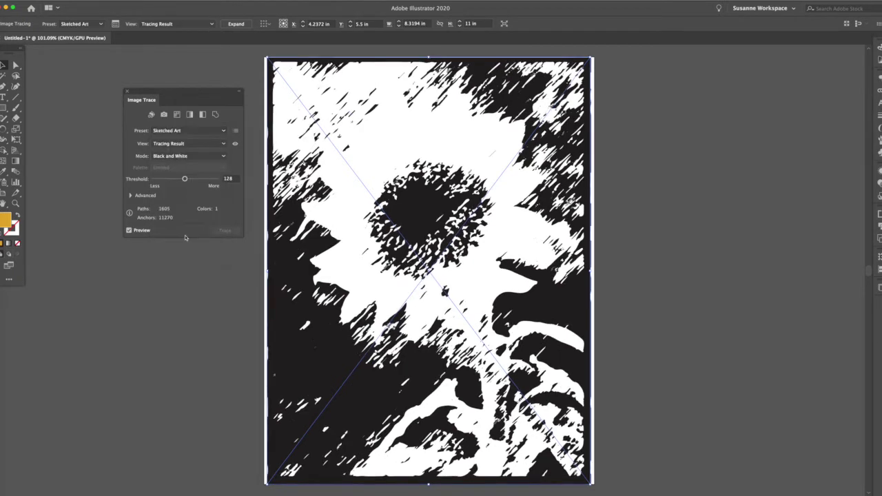
{"action": "left_click", "coordinate": [194, 132]}
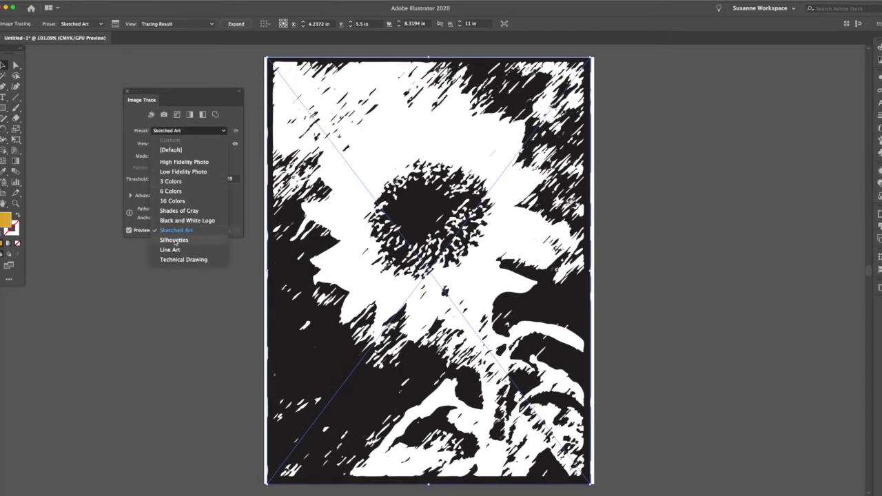
{"action": "left_click", "coordinate": [180, 240]}
Try the Shades of Gray tracing preset and raise its number of grays to the maximum
{"action": "left_click", "coordinate": [181, 132]}
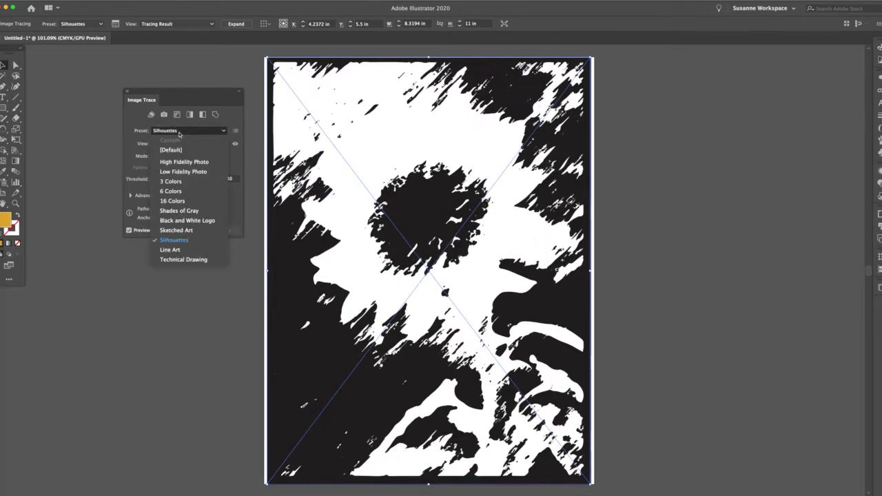
{"action": "left_click", "coordinate": [179, 211]}
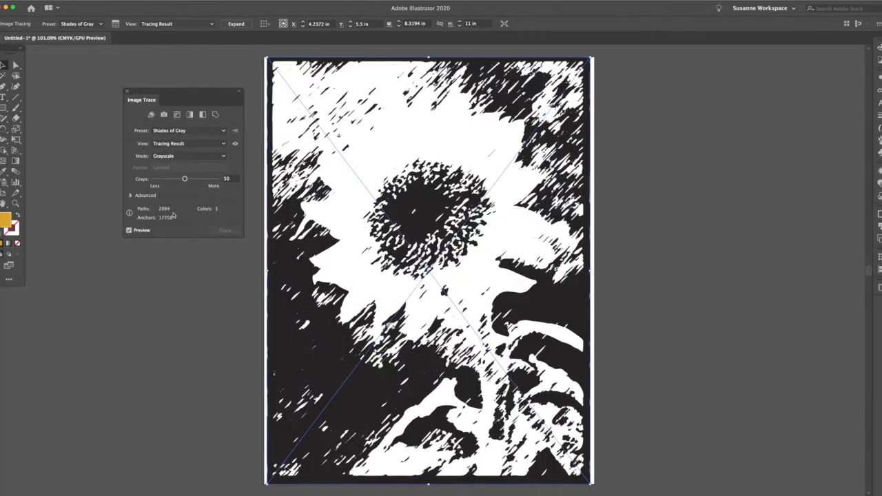
{"action": "left_click_drag", "start_coordinate": [184, 179], "coordinate": [216, 179]}
Apply the High Fidelity Photo preset to the sunflower tracing, after trying Low Fidelity Photo
{"action": "left_click", "coordinate": [189, 131]}
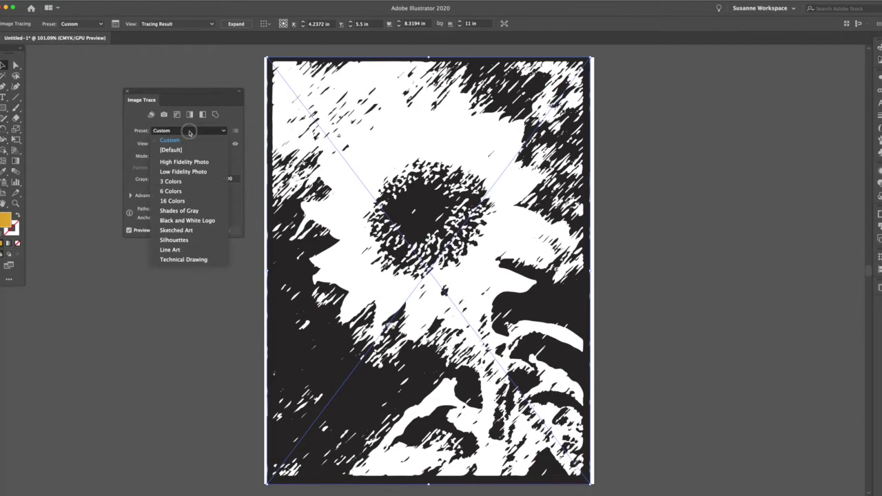
{"action": "left_click", "coordinate": [181, 171]}
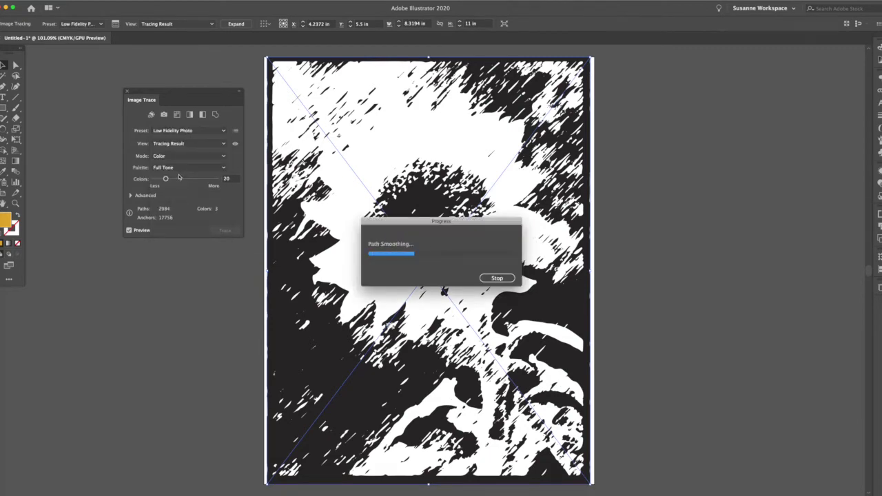
{"action": "left_click", "coordinate": [183, 130]}
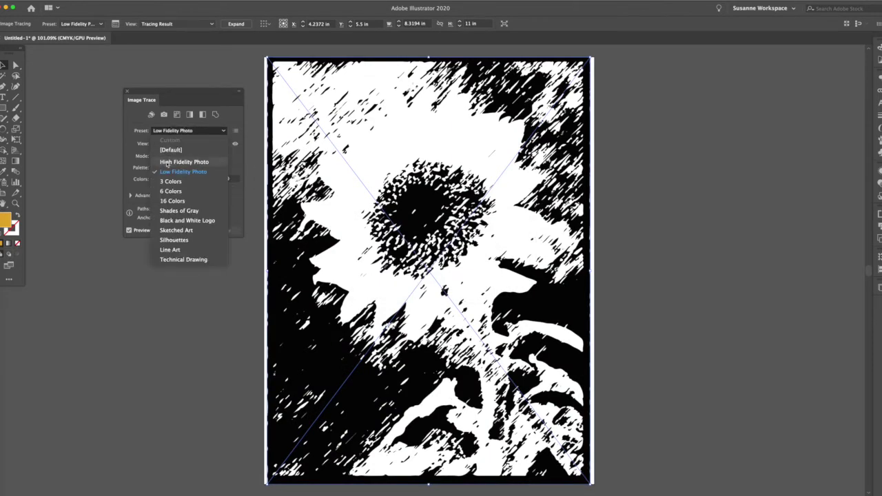
{"action": "left_click", "coordinate": [166, 164]}
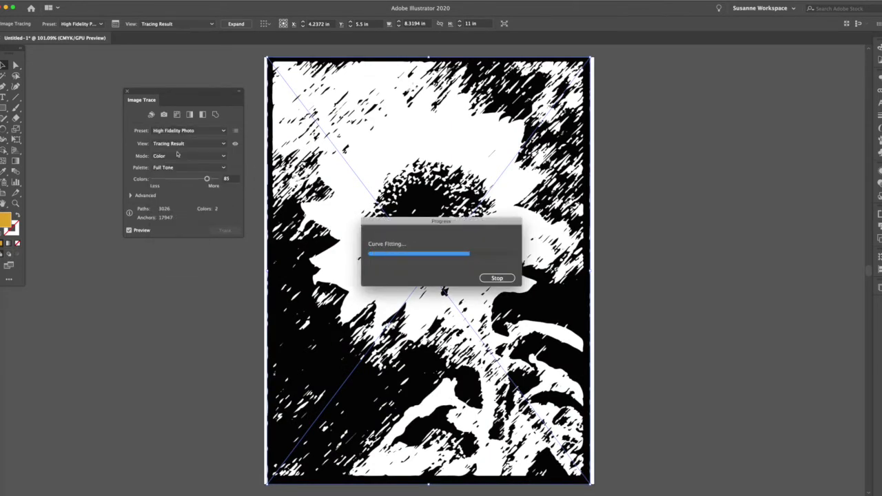
Expand the sunflower tracing into editable vector paths, close the tracing settings and deselect the artwork
{"action": "left_click", "coordinate": [232, 25]}
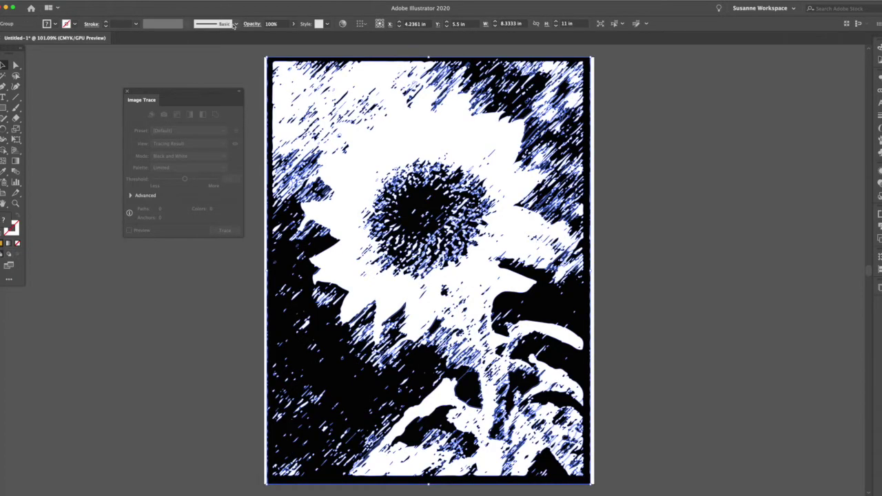
{"action": "left_click", "coordinate": [127, 92]}
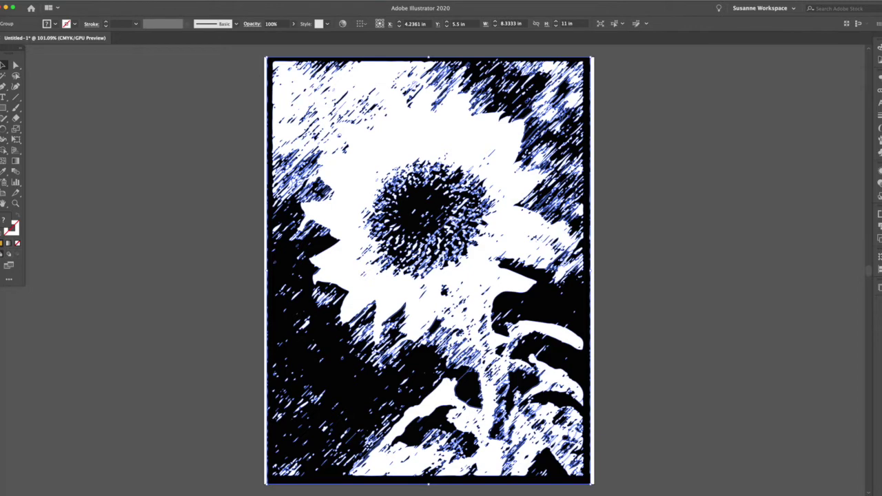
{"action": "left_click", "coordinate": [46, 82]}
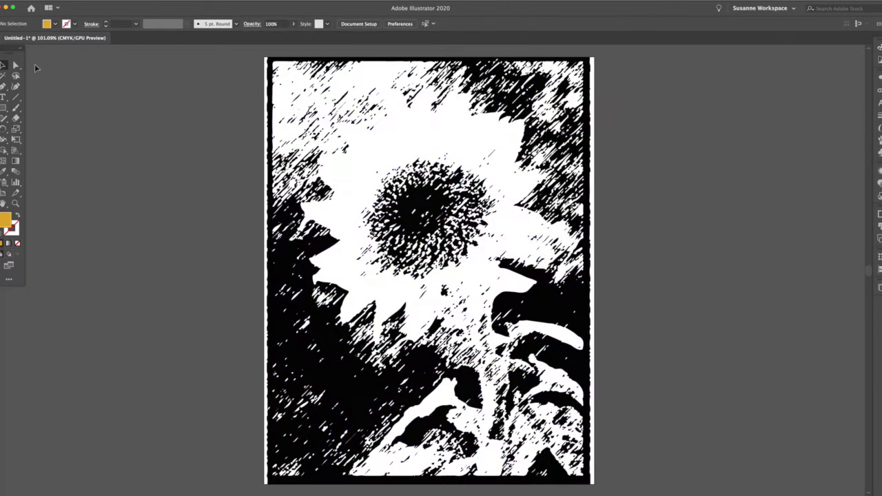
Place Sunflowers.png, align it with the traced artwork on the artboard and send it to the back
{"action": "left_click", "coordinate": [19, 1]}
{"action": "mouse_move", "coordinate": [35, 1]}
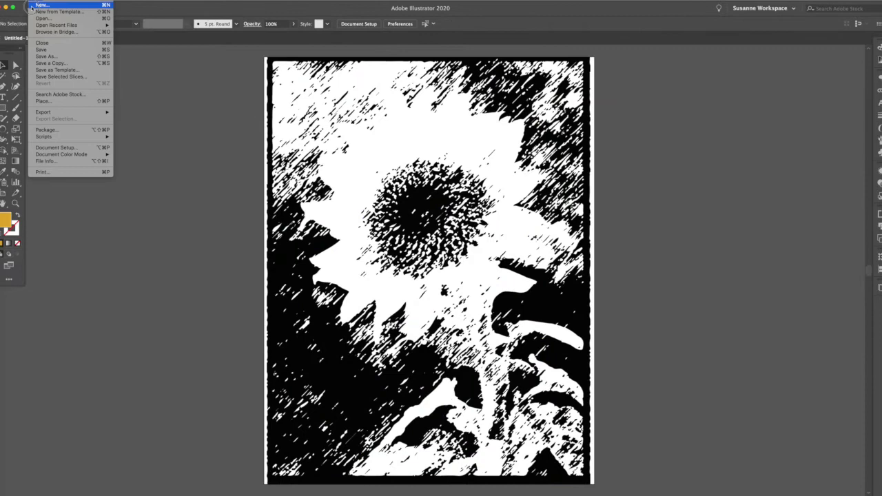
{"action": "left_click", "coordinate": [43, 101]}
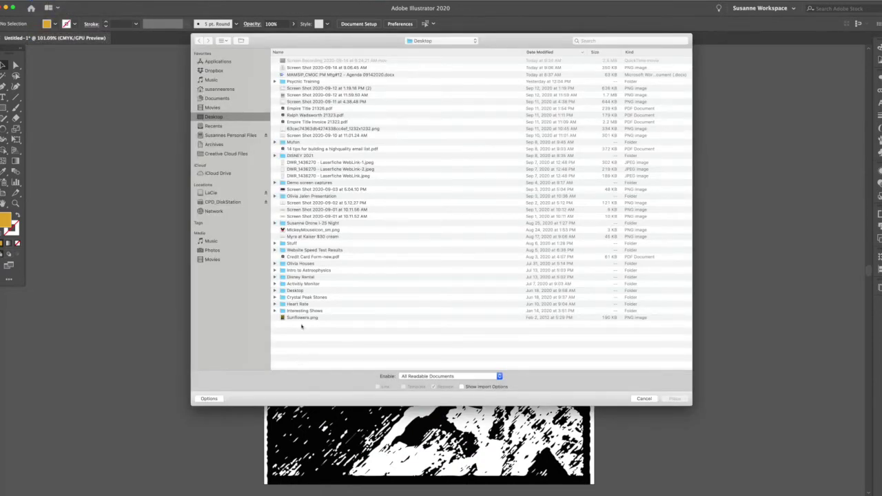
{"action": "left_click", "coordinate": [303, 319]}
{"action": "left_click", "coordinate": [675, 399]}
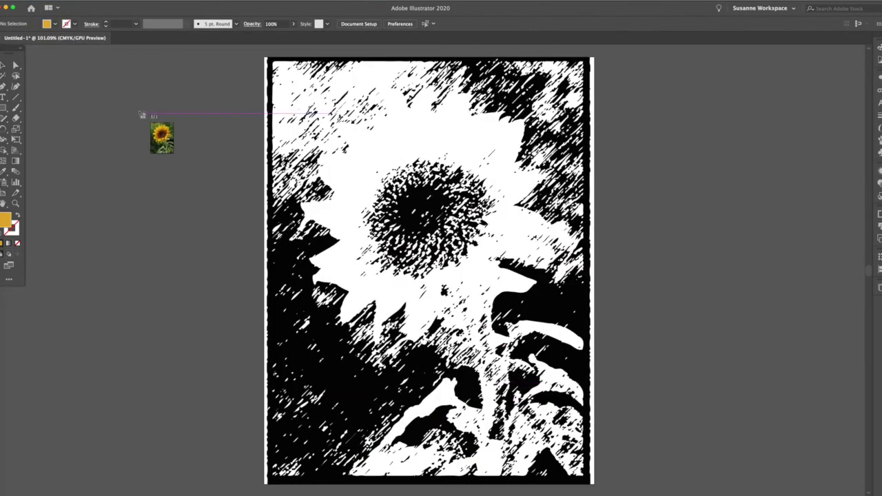
{"action": "left_click", "coordinate": [141, 111]}
{"action": "mouse_move", "coordinate": [171, 137]}
{"action": "left_mouse_down"}
{"action": "mouse_move", "coordinate": [279, 97]}
{"action": "mouse_move", "coordinate": [292, 80]}
{"action": "left_mouse_up"}
{"action": "key", "text": "shift+super+bracketleft"}
Set the traced group's blending mode to Multiply over the color photo and deselect it
{"action": "left_click", "coordinate": [412, 135]}
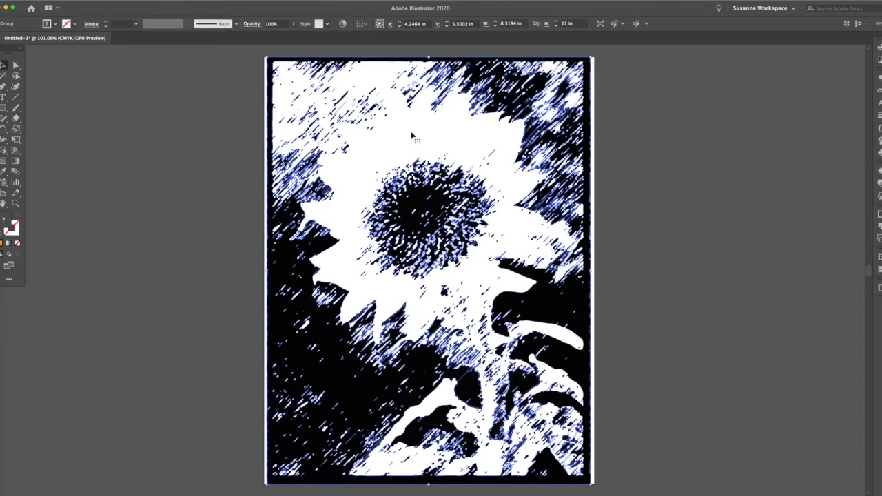
{"action": "left_click", "coordinate": [878, 182]}
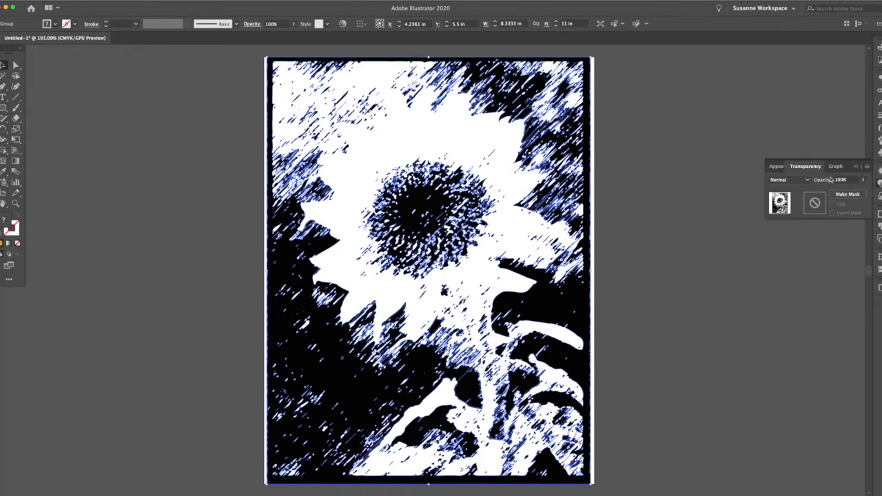
{"action": "left_click", "coordinate": [791, 180]}
{"action": "left_click", "coordinate": [788, 211]}
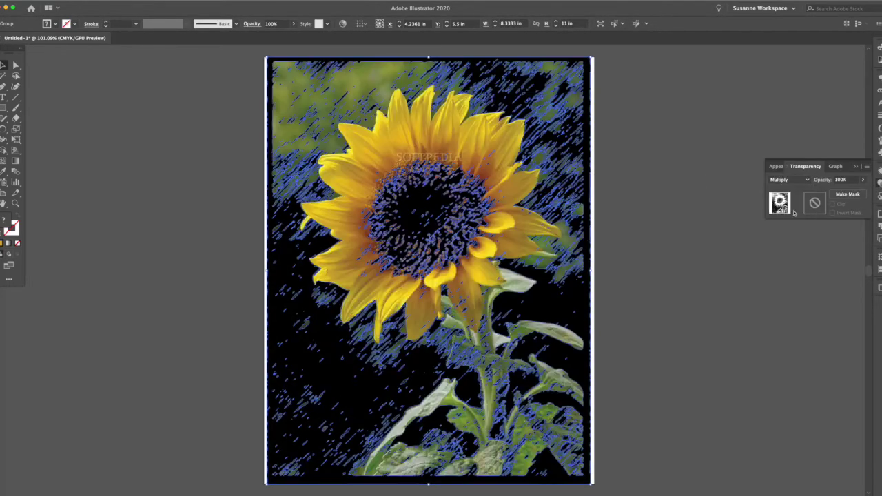
{"action": "left_click", "coordinate": [723, 223]}
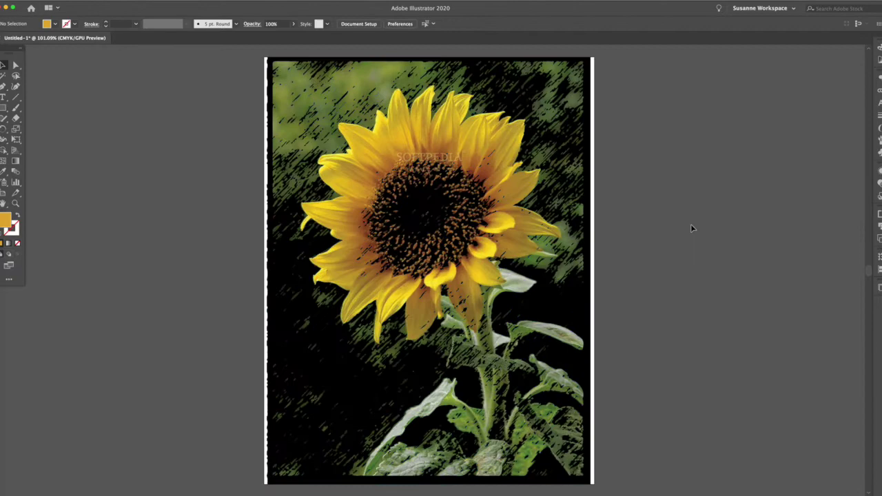
Float the Transparency panel and try the Color Burn, Lighten and Screen blending modes on the traced group
{"action": "left_click", "coordinate": [586, 122]}
{"action": "left_click", "coordinate": [878, 183]}
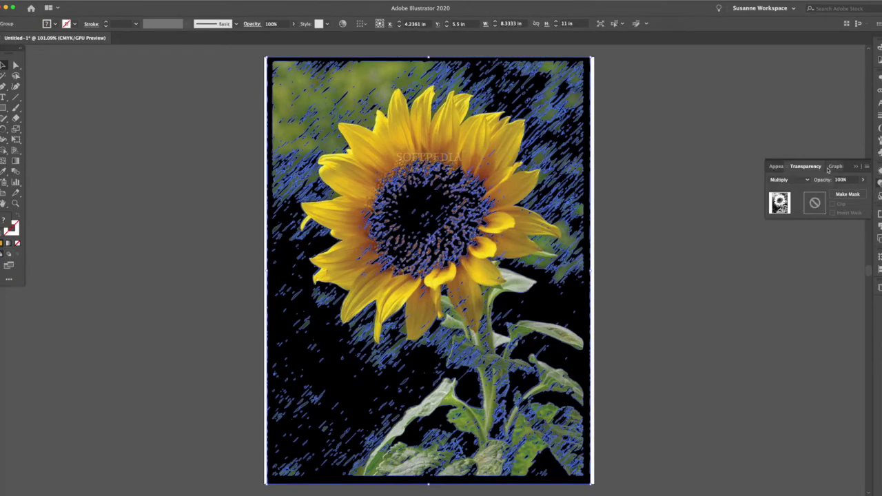
{"action": "left_click_drag", "start_coordinate": [806, 166], "coordinate": [683, 172]}
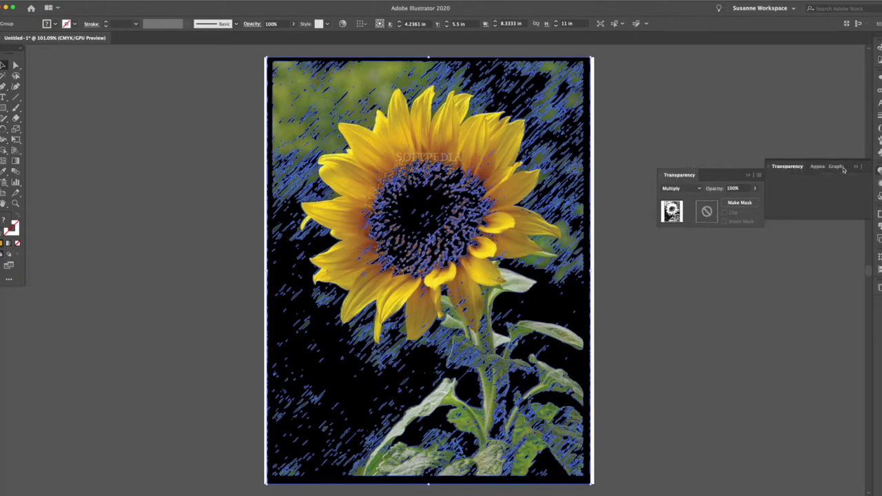
{"action": "left_click", "coordinate": [700, 189]}
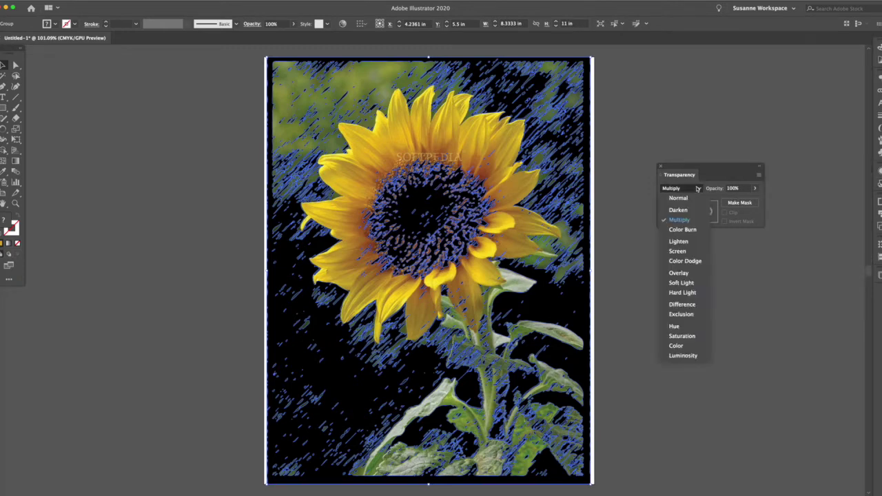
{"action": "left_click", "coordinate": [685, 229]}
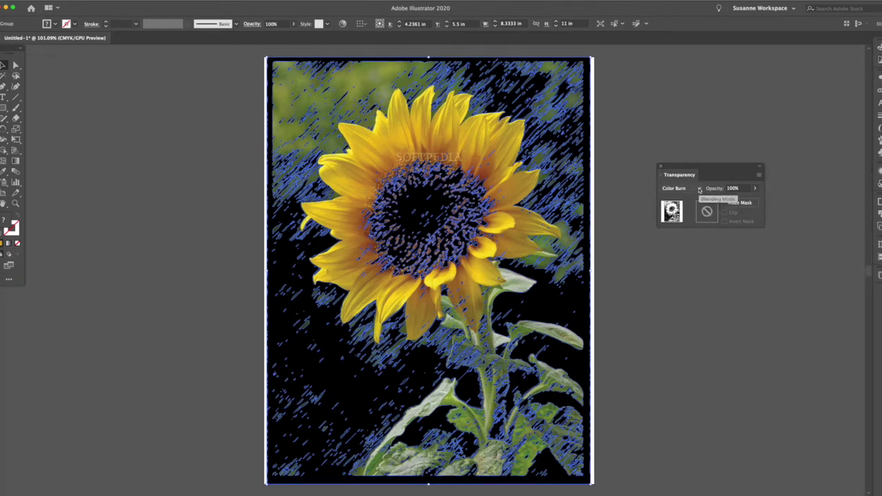
{"action": "left_click", "coordinate": [698, 188]}
{"action": "left_click", "coordinate": [678, 240]}
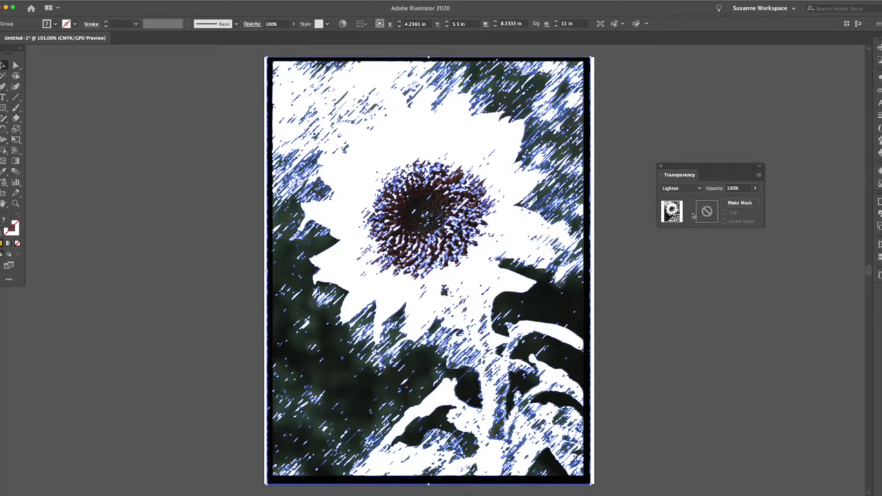
{"action": "left_click", "coordinate": [698, 189]}
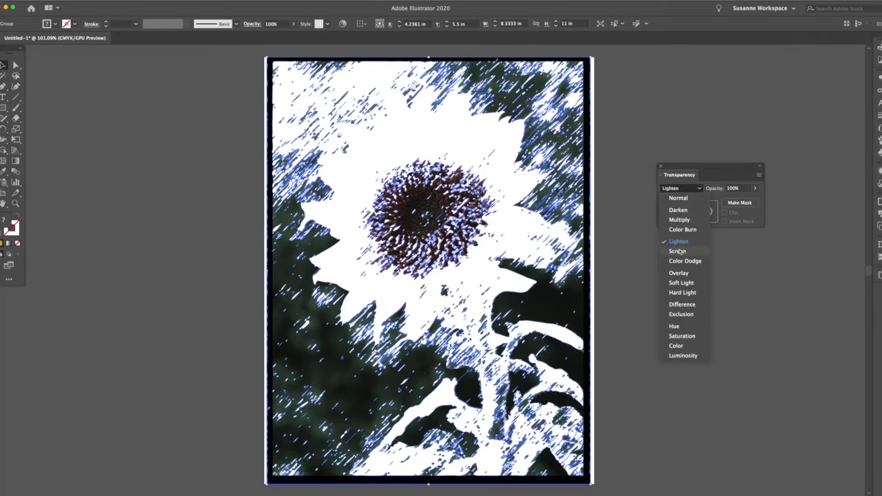
{"action": "left_click", "coordinate": [679, 251]}
Try the Overlay, Soft Light and Hard Light blending modes on the traced group
{"action": "left_click", "coordinate": [699, 192]}
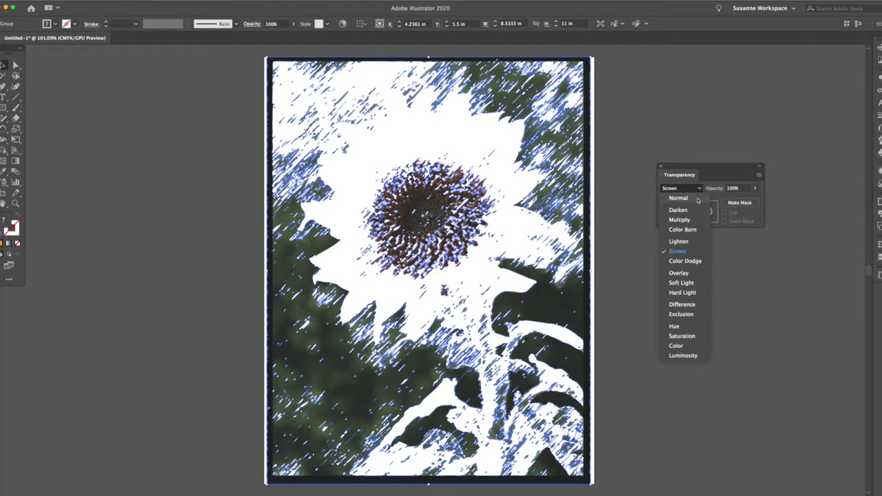
{"action": "left_click", "coordinate": [679, 273]}
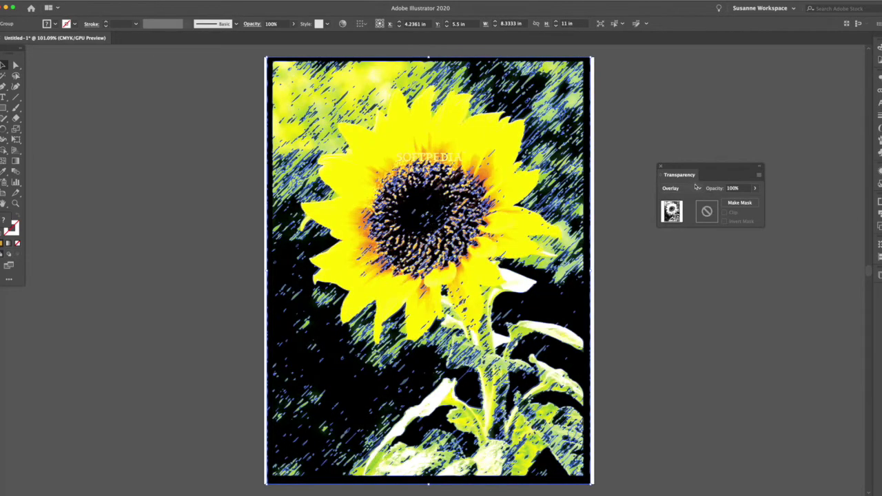
{"action": "left_click", "coordinate": [699, 189]}
{"action": "left_click", "coordinate": [682, 282]}
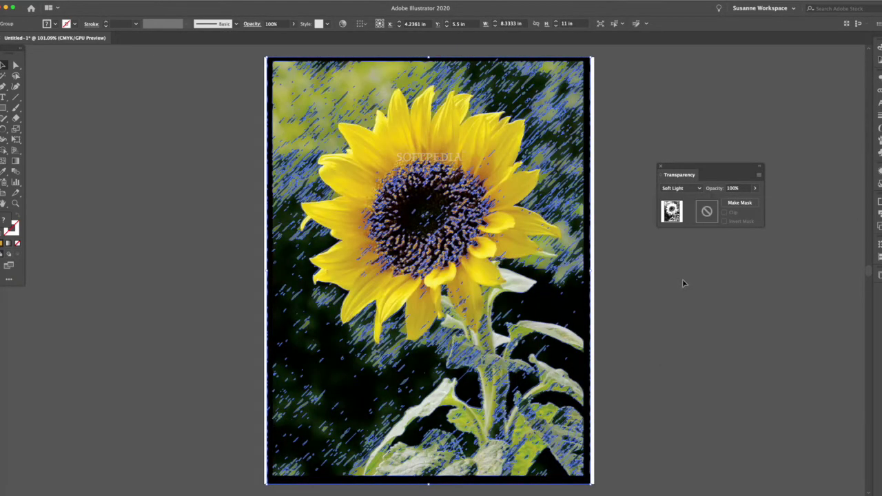
{"action": "left_click", "coordinate": [697, 189]}
{"action": "left_click", "coordinate": [696, 292]}
Set the traced group's blending mode to Difference, deselect it and put the Transparency panel back in its dock
{"action": "left_click", "coordinate": [697, 189]}
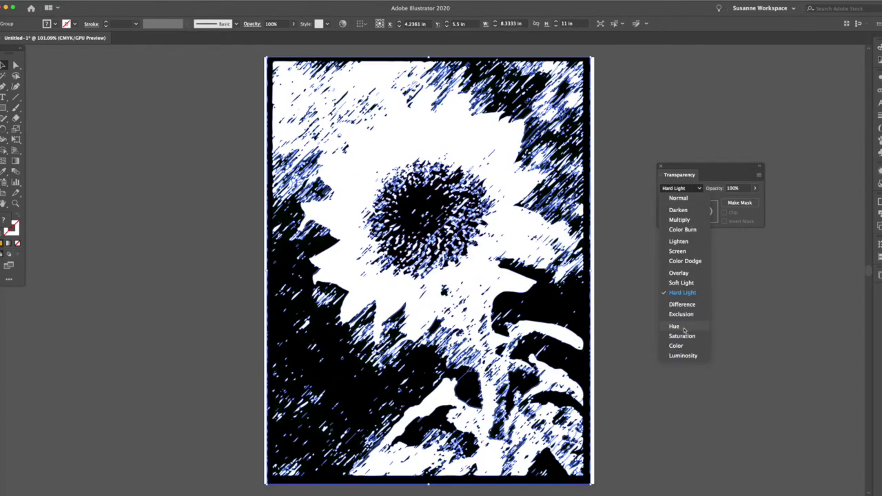
{"action": "left_click", "coordinate": [681, 305]}
{"action": "left_click", "coordinate": [679, 312]}
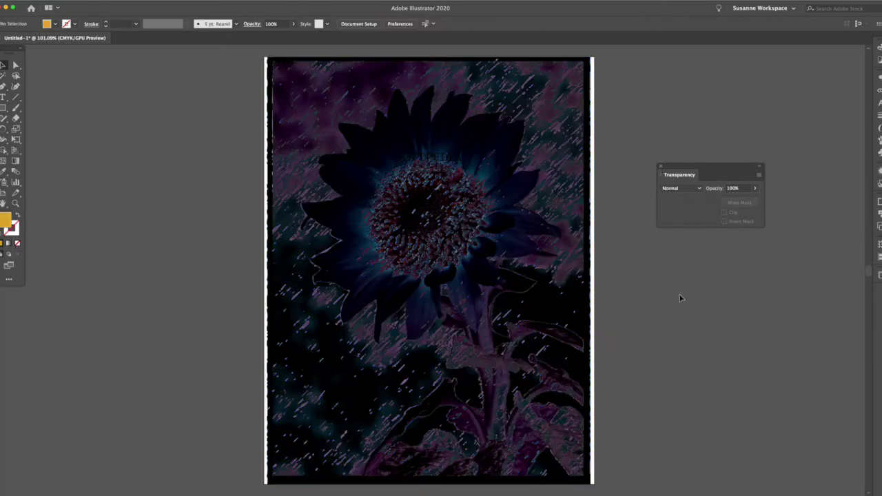
{"action": "left_click_drag", "start_coordinate": [666, 171], "coordinate": [865, 186]}
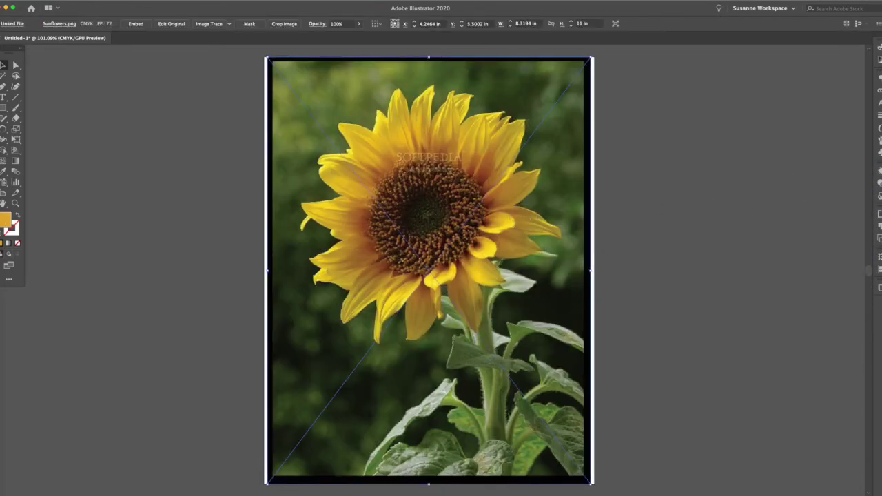
Open the Effect Gallery for the color sunflower photo and preview several Sketch effects, including Stamp and Torn Edges, plus Glowing Edges
{"action": "left_click", "coordinate": [129, 0]}
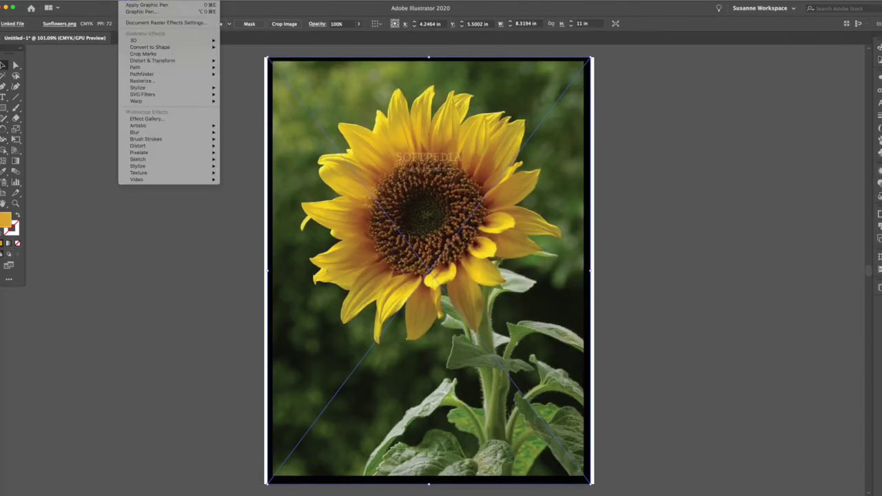
{"action": "left_click", "coordinate": [137, 119]}
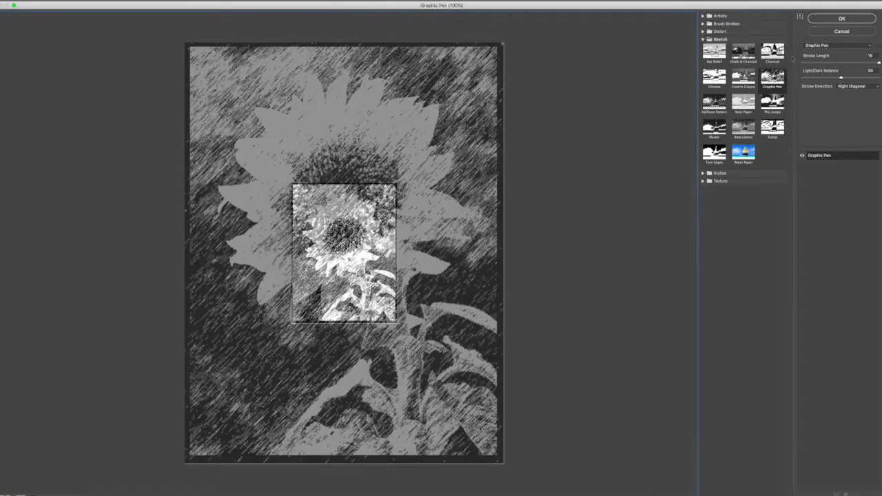
{"action": "left_click", "coordinate": [771, 128]}
{"action": "left_click", "coordinate": [742, 129]}
{"action": "left_click", "coordinate": [715, 131]}
{"action": "left_click", "coordinate": [715, 152]}
{"action": "left_click", "coordinate": [714, 103]}
{"action": "left_click", "coordinate": [704, 173]}
{"action": "left_click", "coordinate": [717, 190]}
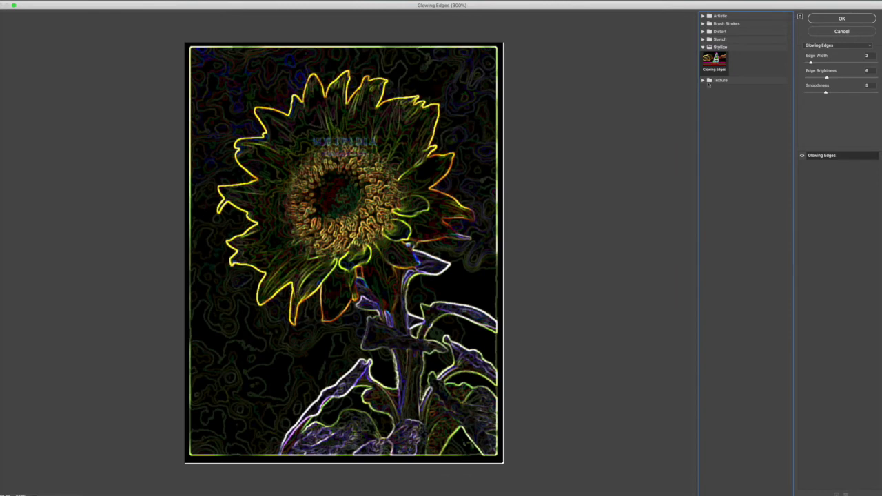
Preview the Craquelure, Grain and Mosaic Tiles texture effects on the sunflower photo
{"action": "left_click", "coordinate": [703, 47]}
{"action": "left_click", "coordinate": [703, 55]}
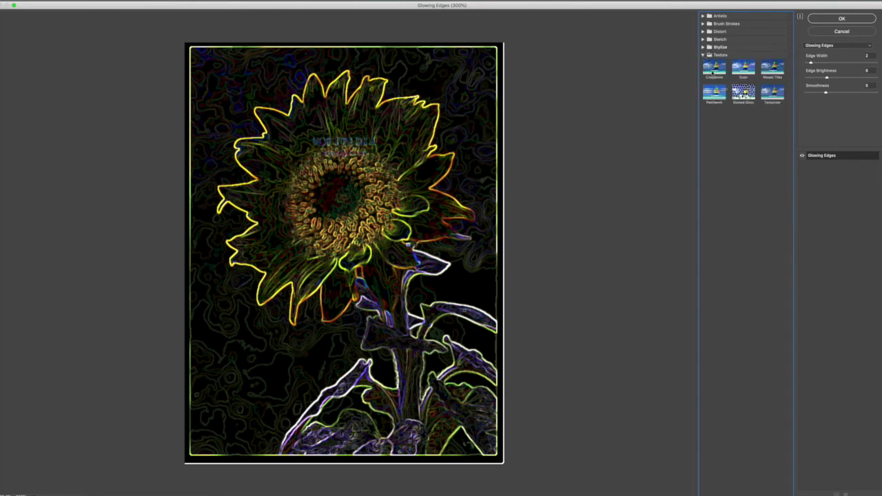
{"action": "left_click", "coordinate": [714, 67]}
{"action": "left_click", "coordinate": [743, 67]}
{"action": "left_click", "coordinate": [772, 68]}
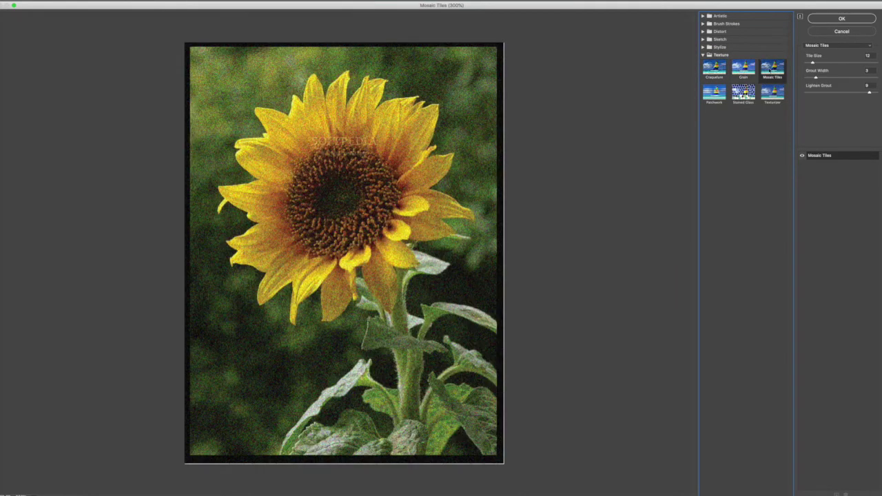
Try the Patchwork texture on the sunflower photo with a square size of 7 and relief of 12
{"action": "left_click", "coordinate": [720, 92]}
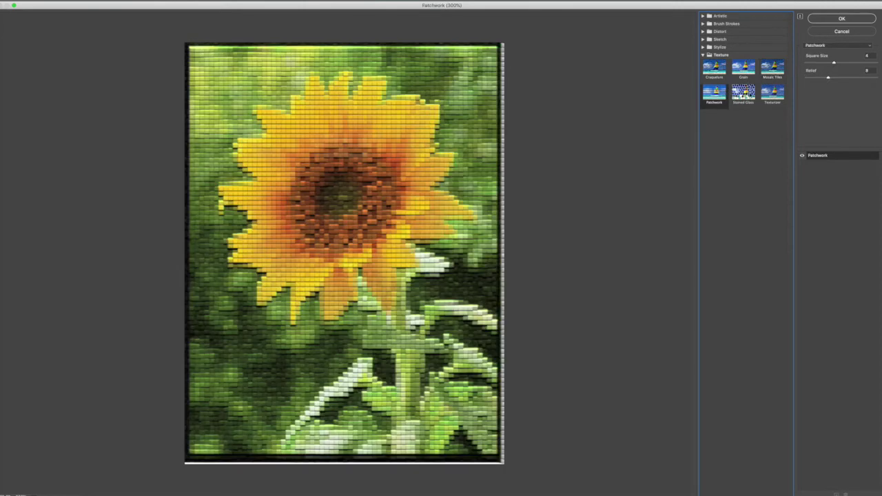
{"action": "left_click", "coordinate": [843, 65]}
{"action": "mouse_move", "coordinate": [835, 64]}
{"action": "left_mouse_down"}
{"action": "mouse_move", "coordinate": [856, 63]}
{"action": "mouse_move", "coordinate": [838, 79]}
{"action": "left_mouse_up"}
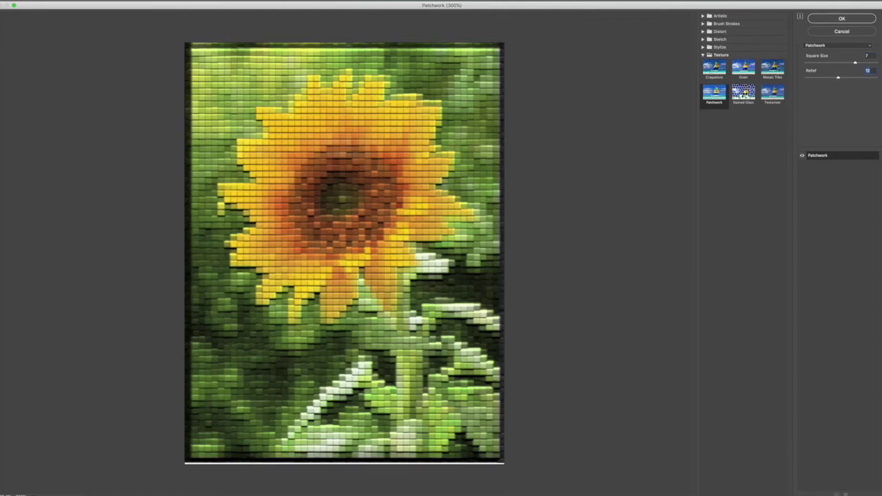
Apply the Stained Glass texture to the sunflower photo with a cell size of 7
{"action": "left_click", "coordinate": [746, 93]}
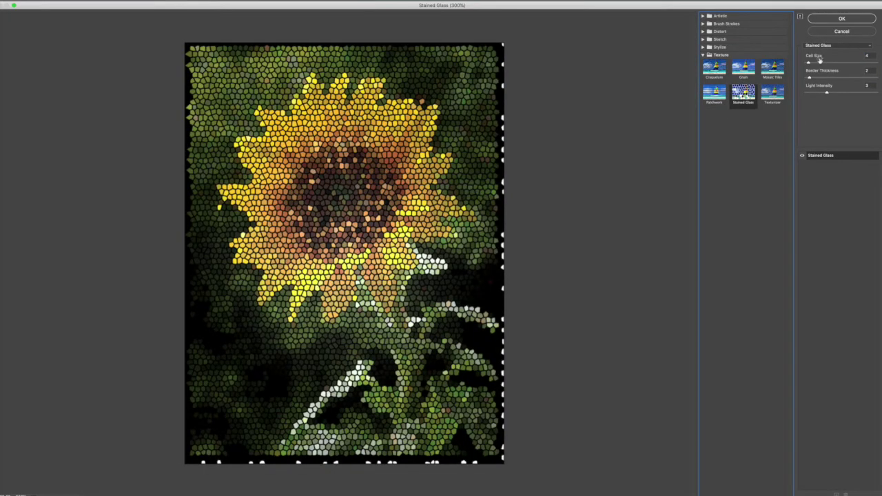
{"action": "left_click_drag", "start_coordinate": [809, 64], "coordinate": [813, 63]}
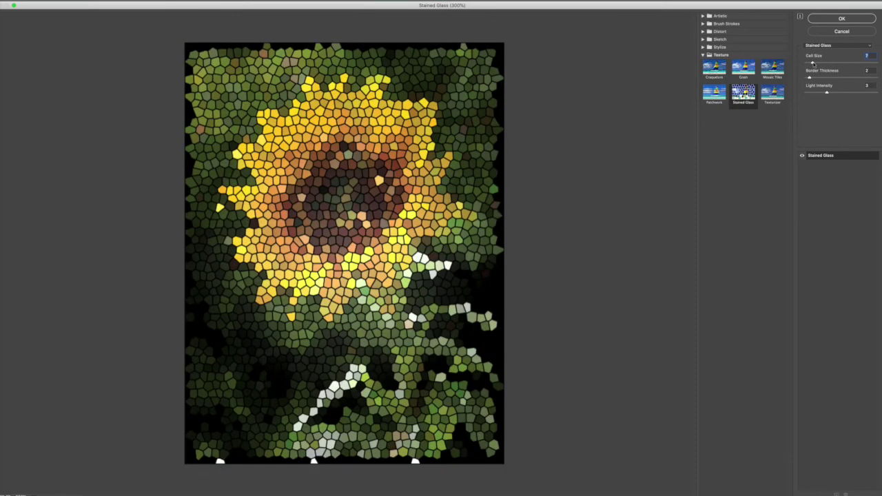
{"action": "left_click", "coordinate": [836, 21]}
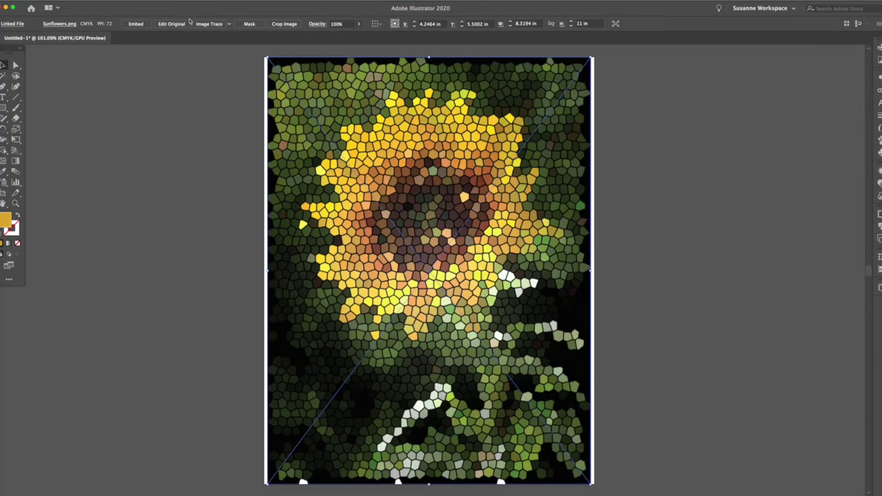
Image Trace the stained-glass sunflower with the Low Fidelity Photo preset, and check the tracing in Outline view before returning to Preview
{"action": "left_click", "coordinate": [229, 24]}
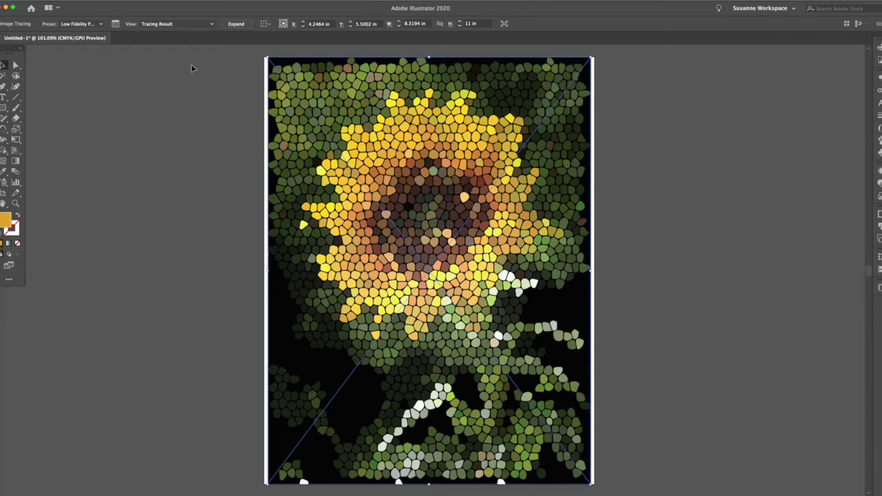
{"action": "key", "text": "super+y"}
{"action": "key", "text": "super+y"}
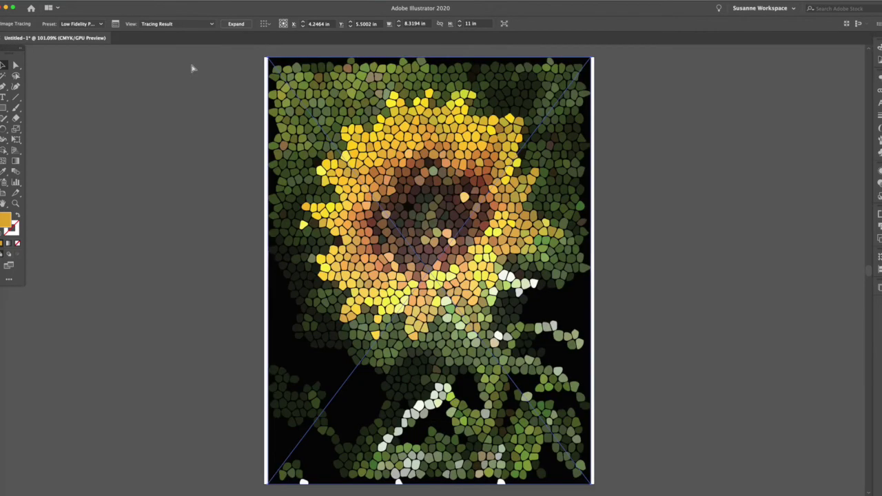
{"action": "left_click", "coordinate": [147, 1]}
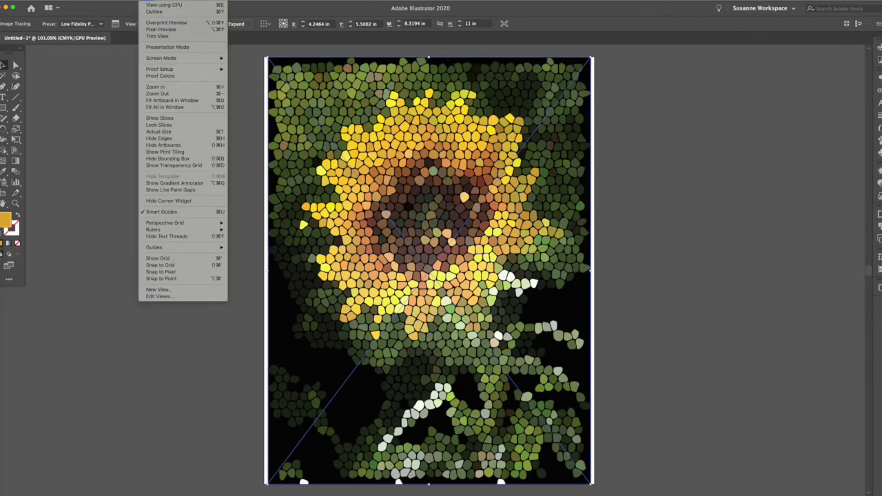
{"action": "left_click", "coordinate": [155, 13]}
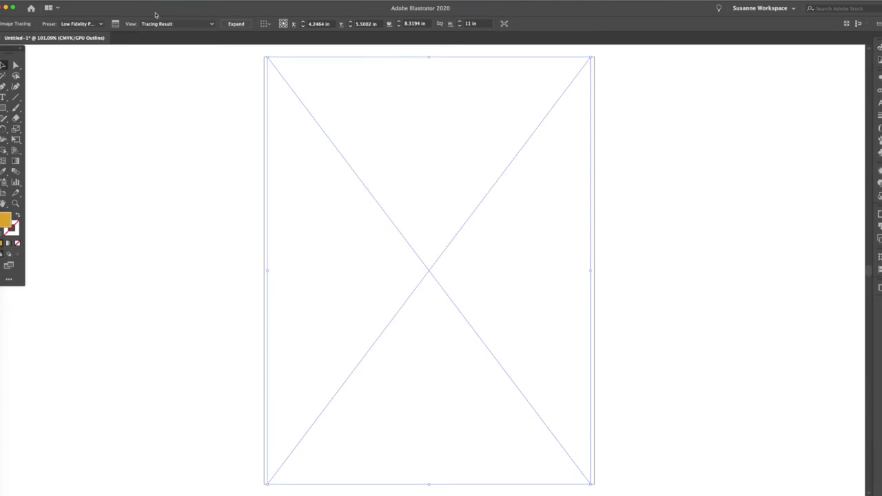
{"action": "key", "text": "super+y"}
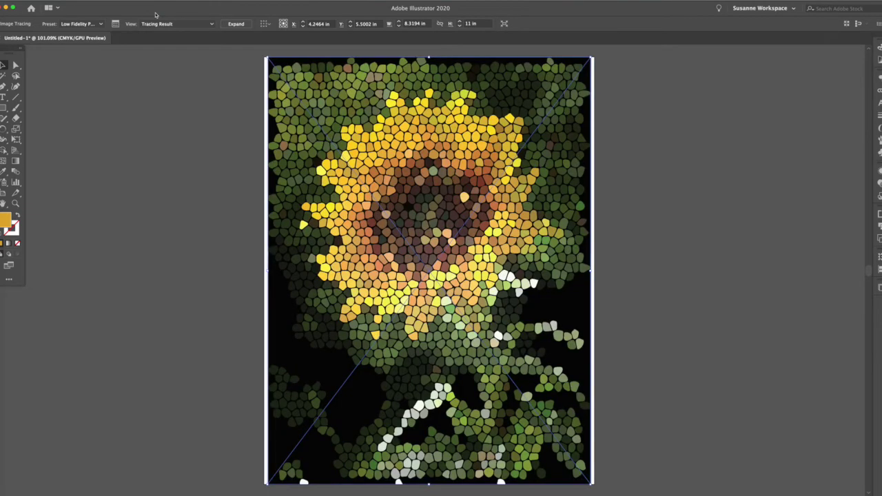
Expand the traced sunflower into editable vector paths and inspect the cell shapes in Outline view
{"action": "left_click", "coordinate": [236, 24]}
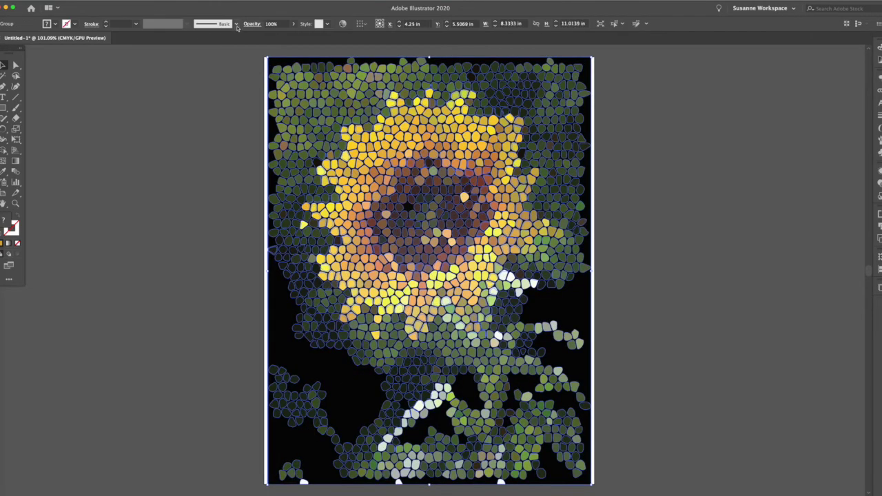
{"action": "left_click", "coordinate": [198, 163]}
{"action": "key", "text": "super+y"}
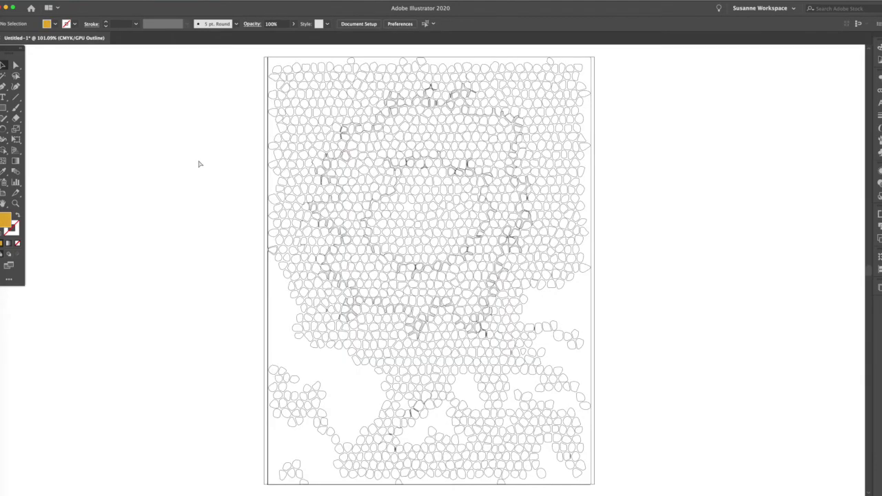
{"action": "key", "text": "super+y"}
Try reshaping a yellow petal-tip cell by moving one of its anchor points outward with Direct Selection, and undo the move
{"action": "left_click", "coordinate": [16, 65]}
{"action": "left_click", "coordinate": [327, 169]}
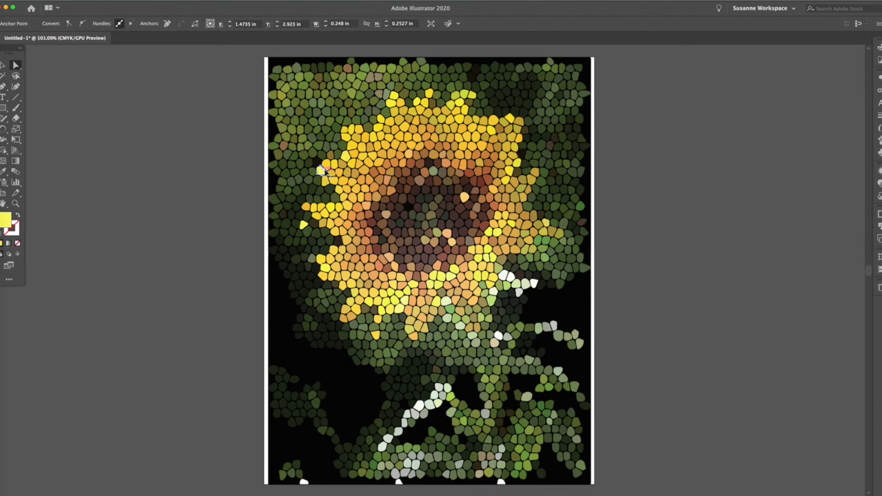
{"action": "left_click_drag", "start_coordinate": [327, 169], "coordinate": [313, 147]}
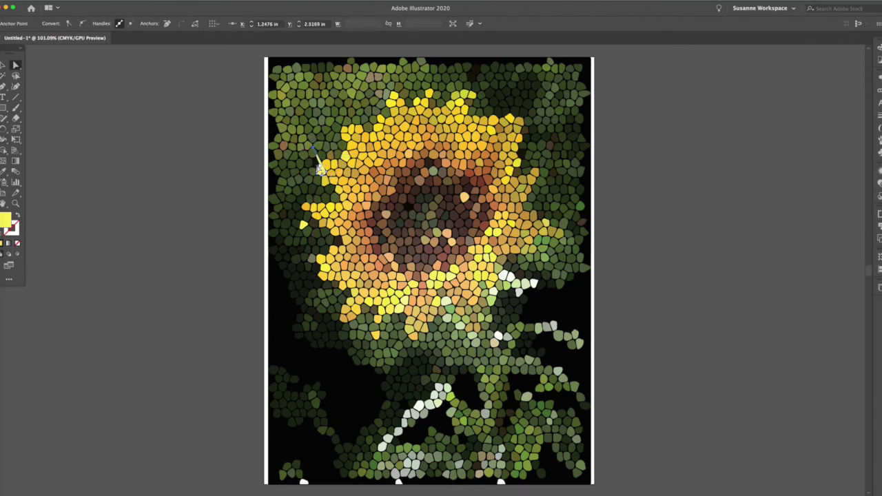
{"action": "left_click", "coordinate": [124, 200]}
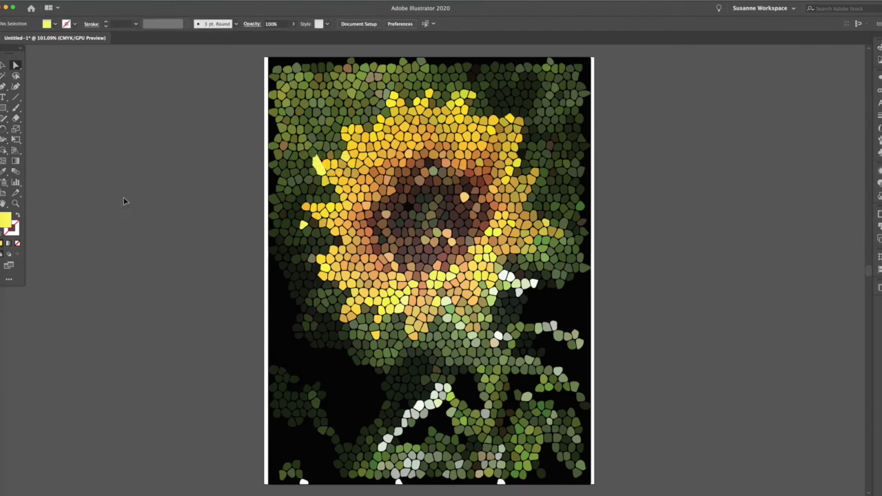
{"action": "key", "text": "super+z"}
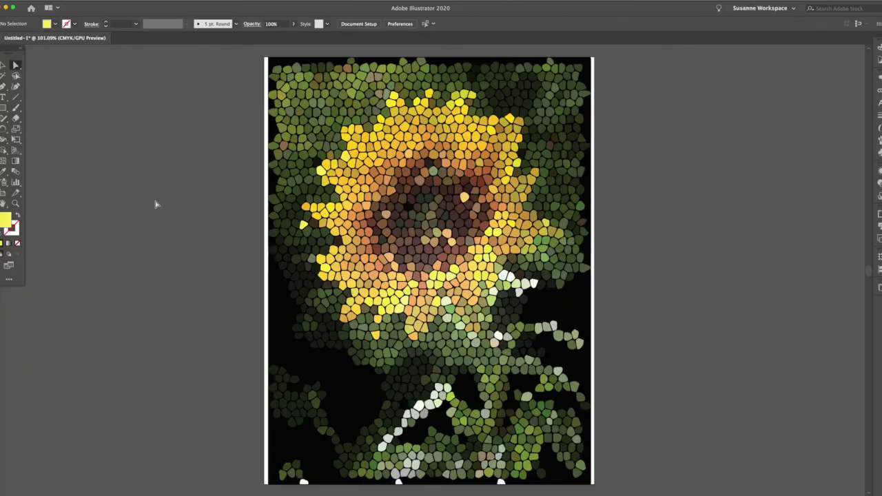